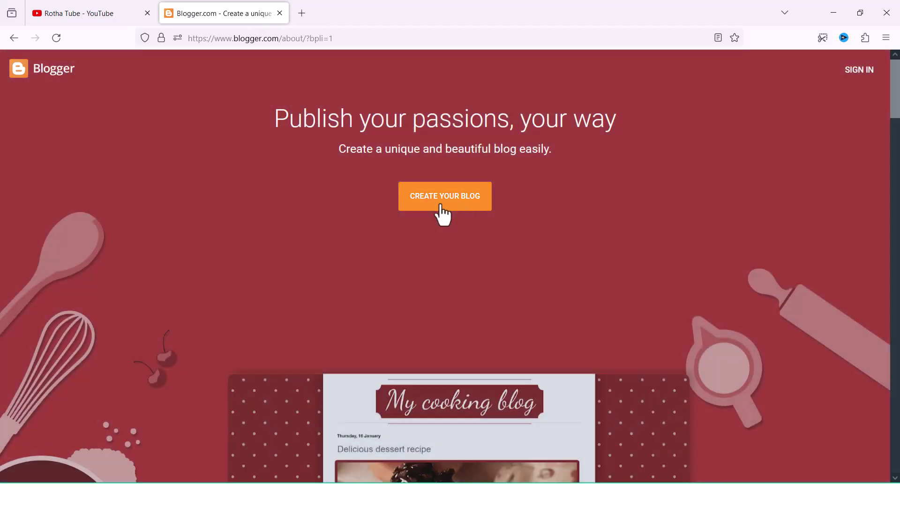
# Step: Start creating a blog with the signed-in Google account and give it the title "Rotha Tube"
pyautogui.click(436, 203)
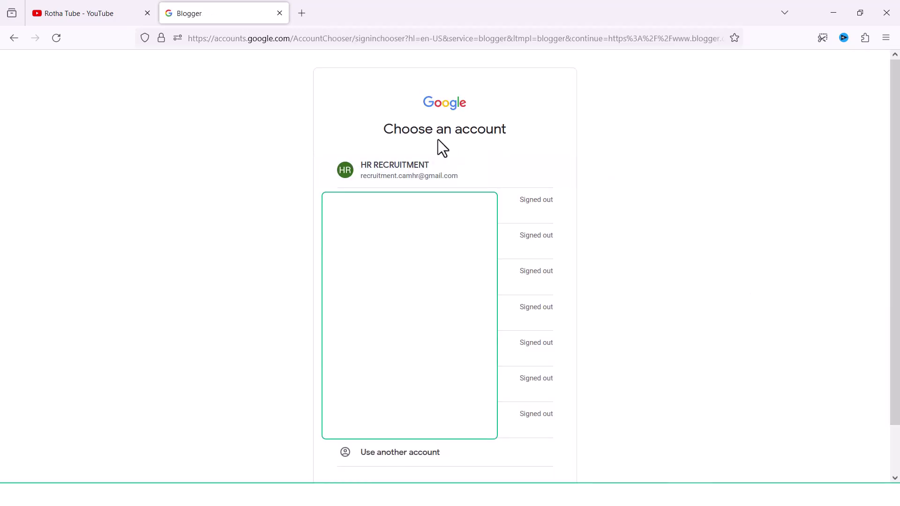
pyautogui.click(459, 179)
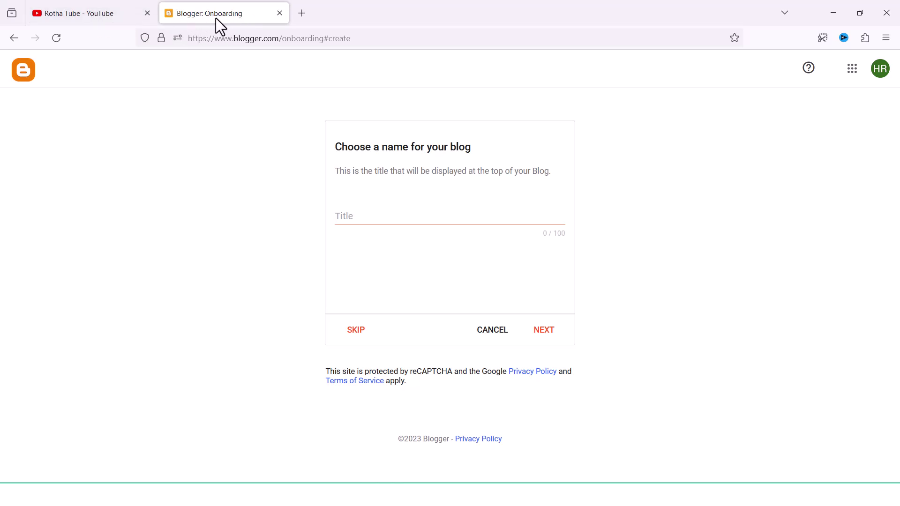
pyautogui.click(384, 213)
pyautogui.write('Rotha Tube')
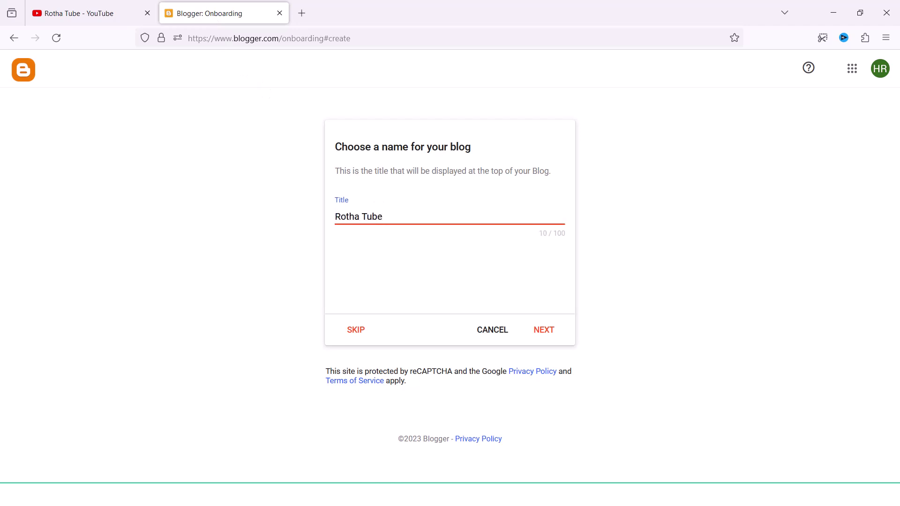
pyautogui.press('BackSpace')
pyautogui.click(544, 331)
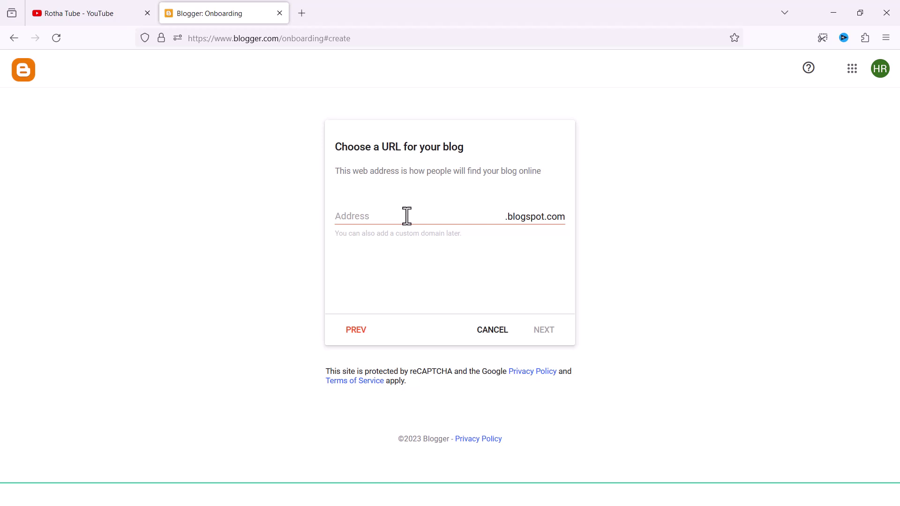
# Step: Set the blog's web address to rothatube78.blogspot.com and continue to the display name
pyautogui.click(407, 217)
pyautogui.write('r=')
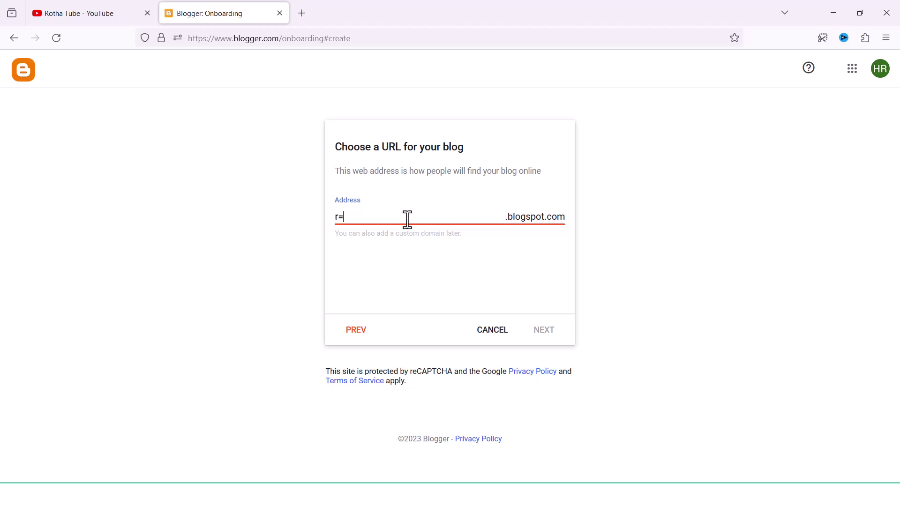
pyautogui.press('BackSpace')
pyautogui.press('BackSpace')
pyautogui.write('rothatube')
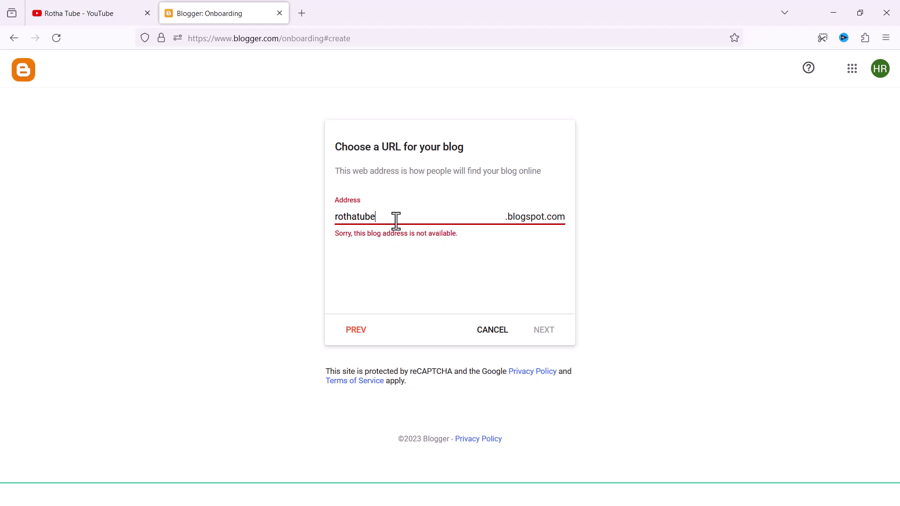
pyautogui.write('78')
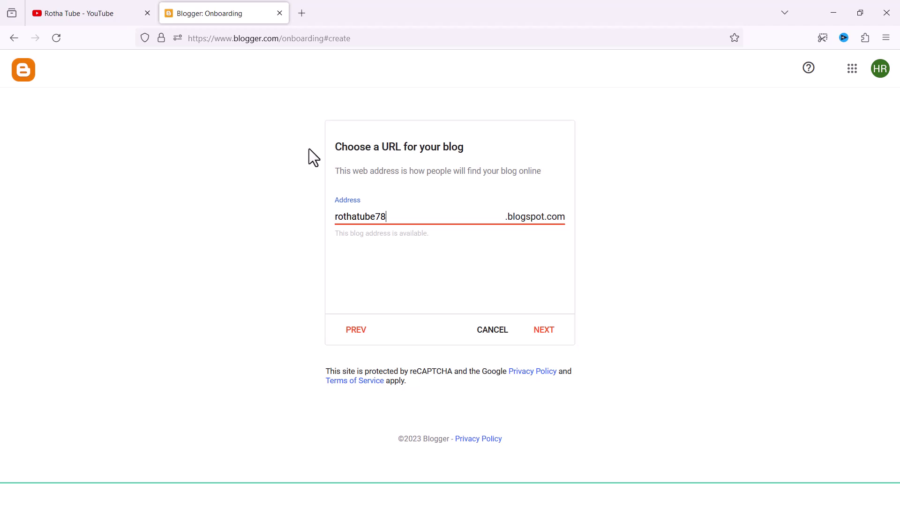
pyautogui.click(547, 331)
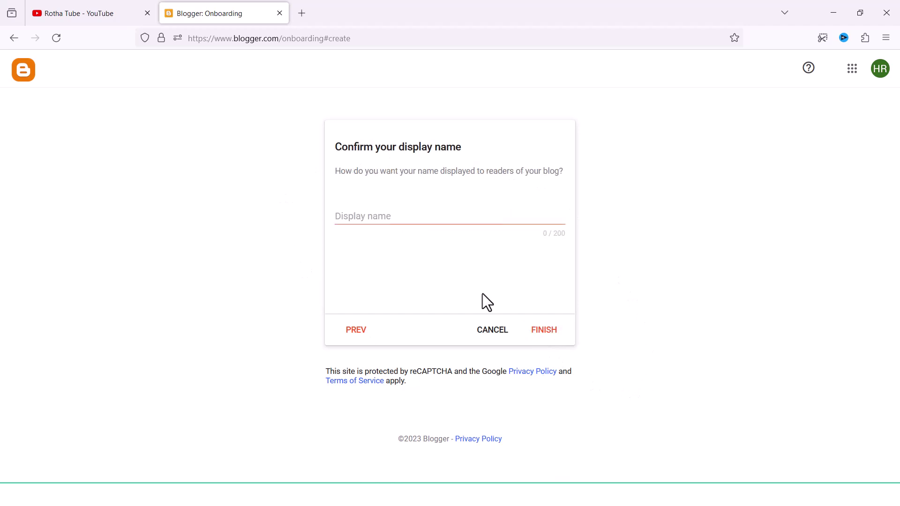
# Step: Enter "Rotha Tube" as the display name and finish creating the blog
pyautogui.click(362, 215)
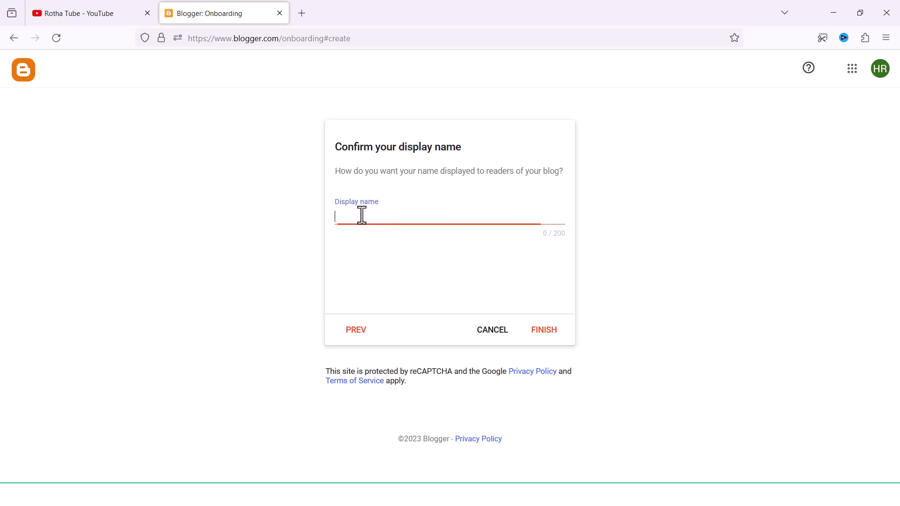
pyautogui.write('Rotha Tube')
pyautogui.click(544, 331)
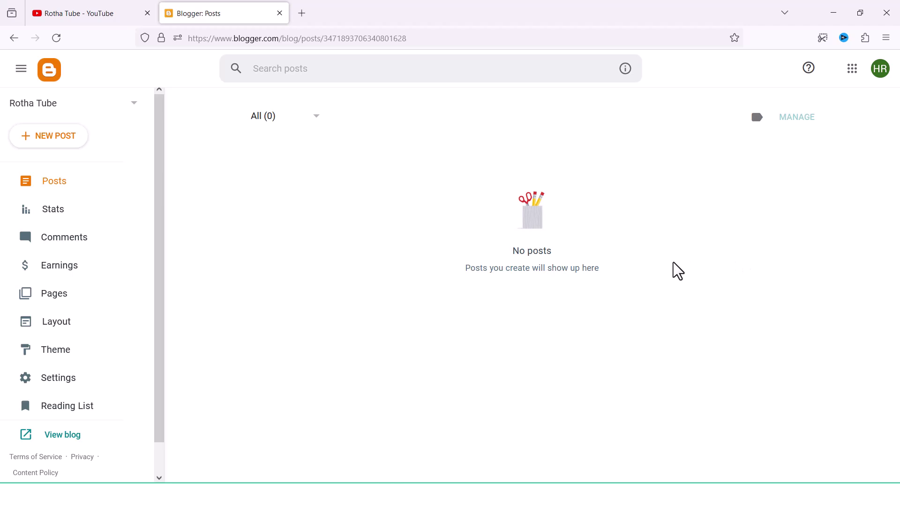
# Step: Open the public view of the new blog and examine its web address and header title
pyautogui.scroll(-1, 100, 417)
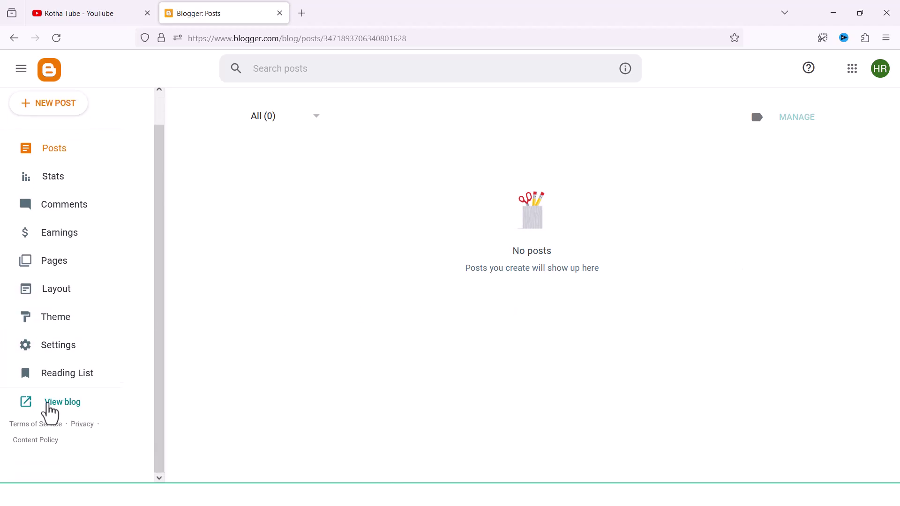
pyautogui.click(61, 402)
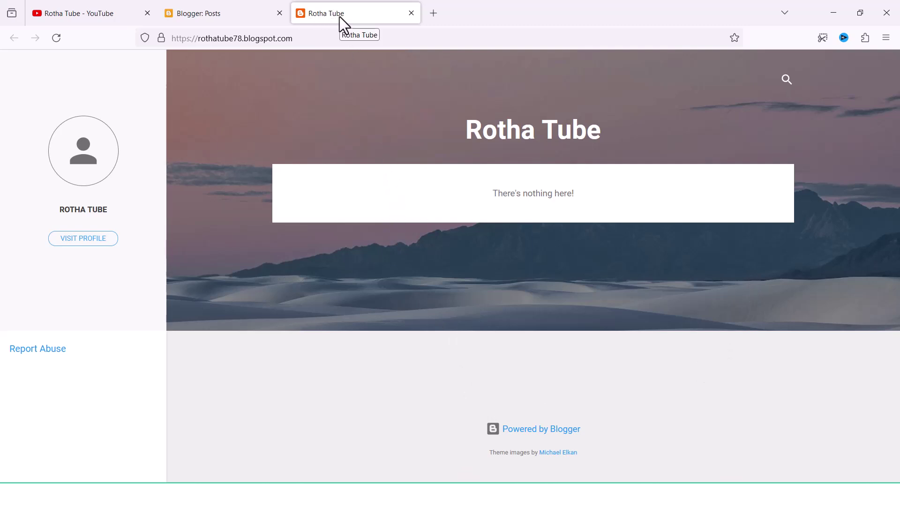
pyautogui.click(211, 43)
pyautogui.click(237, 39)
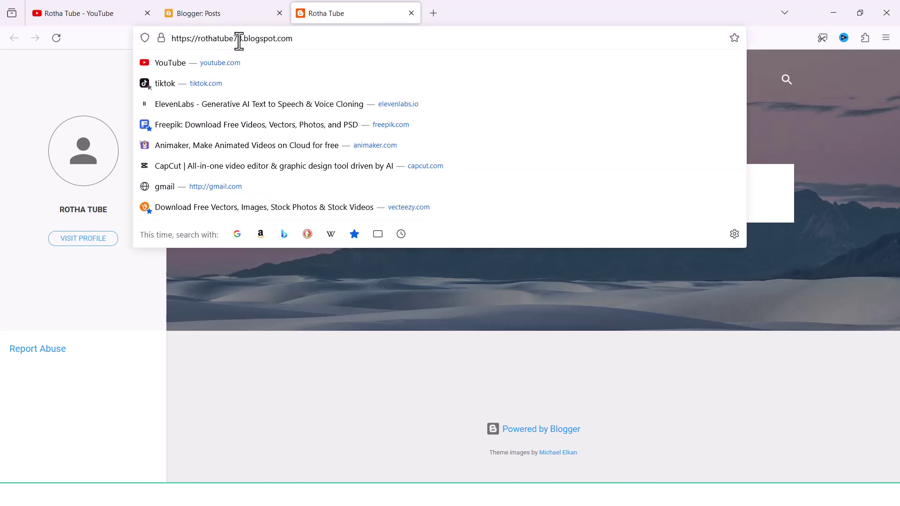
pyautogui.moveTo(242, 38); pyautogui.dragTo(193, 39)
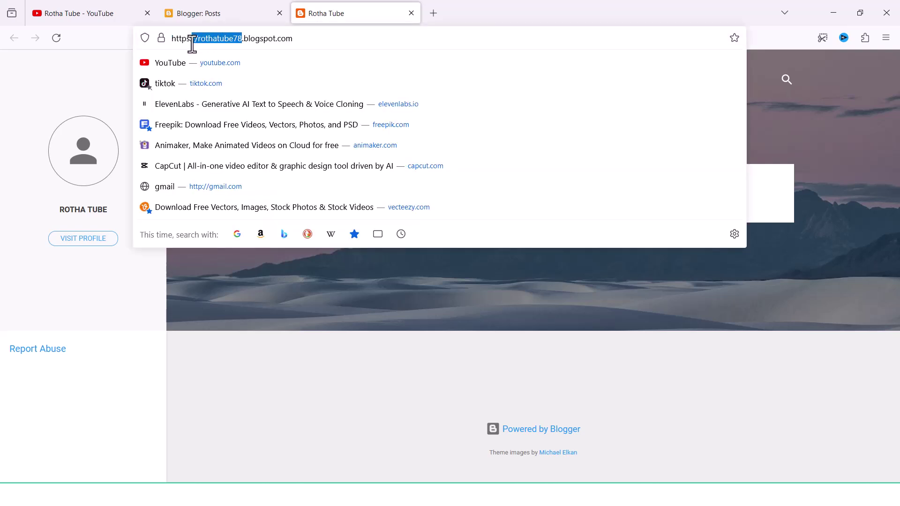
pyautogui.click(299, 281)
pyautogui.moveTo(467, 130); pyautogui.dragTo(602, 131)
pyautogui.moveTo(466, 131); pyautogui.dragTo(751, 128)
pyautogui.click(595, 132)
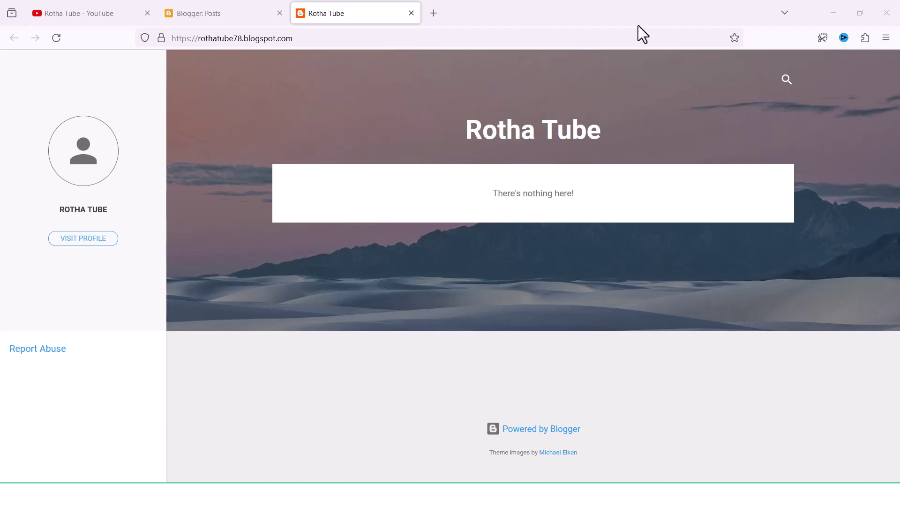
# Step: Open Google in a new browser tab and search for "free templates for blogger"
pyautogui.click(433, 13)
pyautogui.write('google.com/')
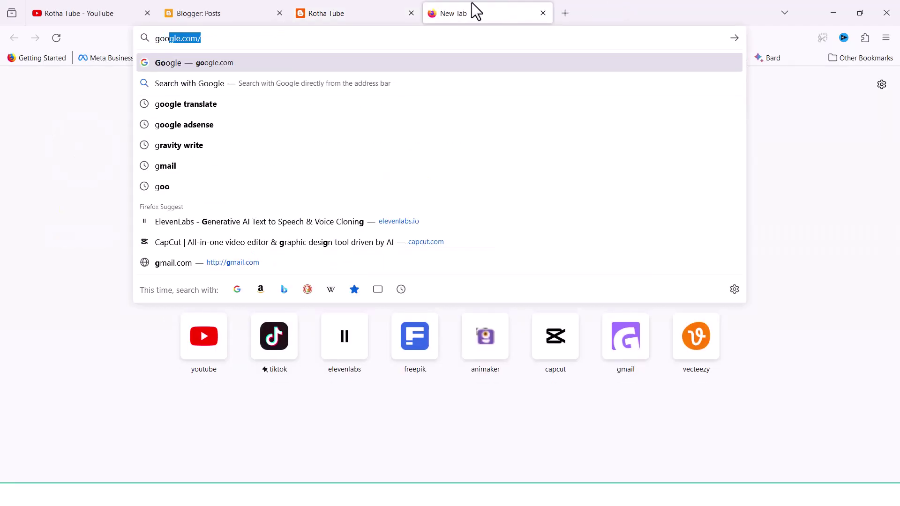
pyautogui.press('Return')
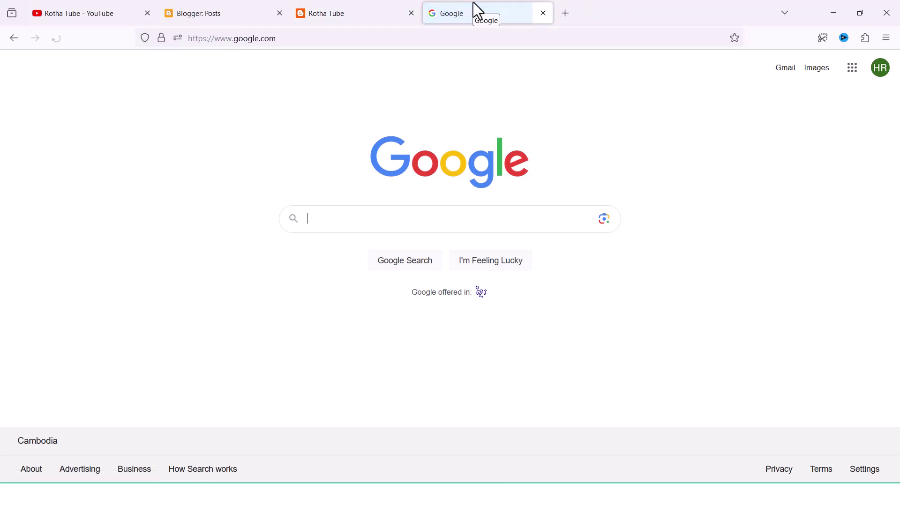
pyautogui.write('free tem')
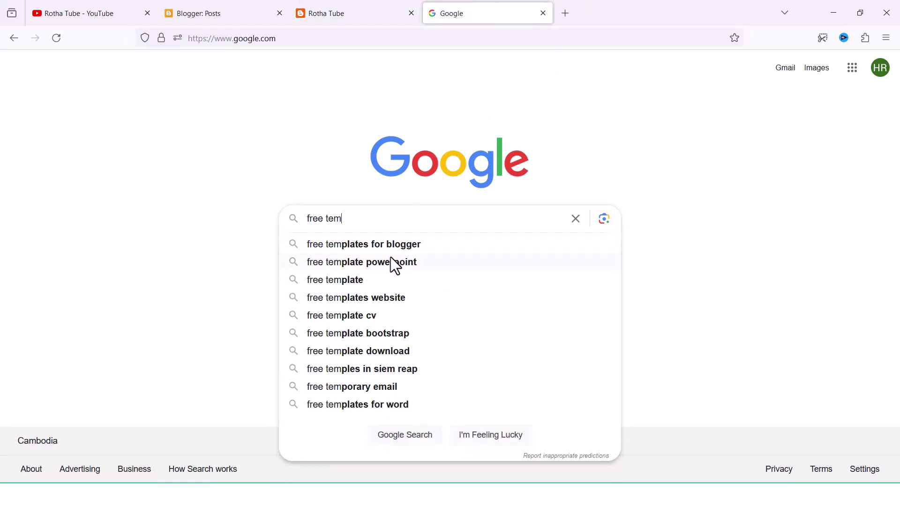
pyautogui.click(374, 244)
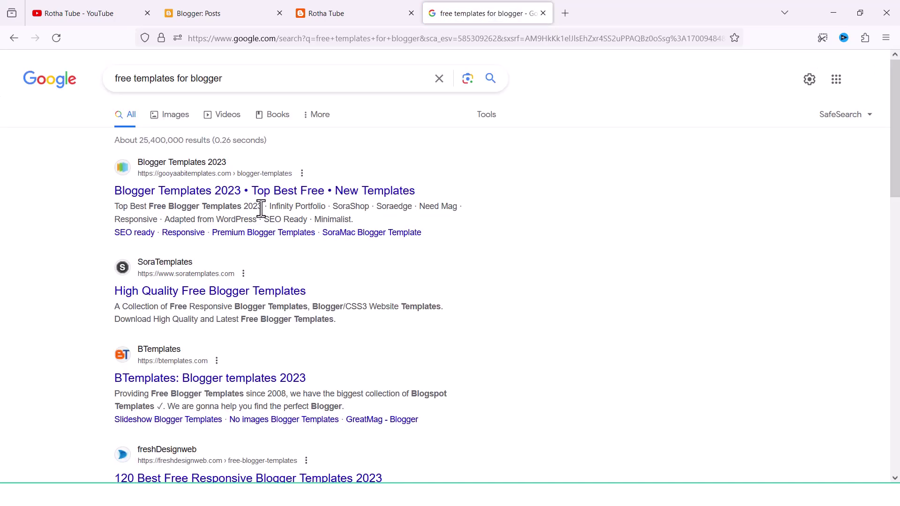
# Step: Open the BTemplates and gooyaabitemplates.com search results in separate new tabs
pyautogui.rightClick(172, 382)
pyautogui.click(191, 178)
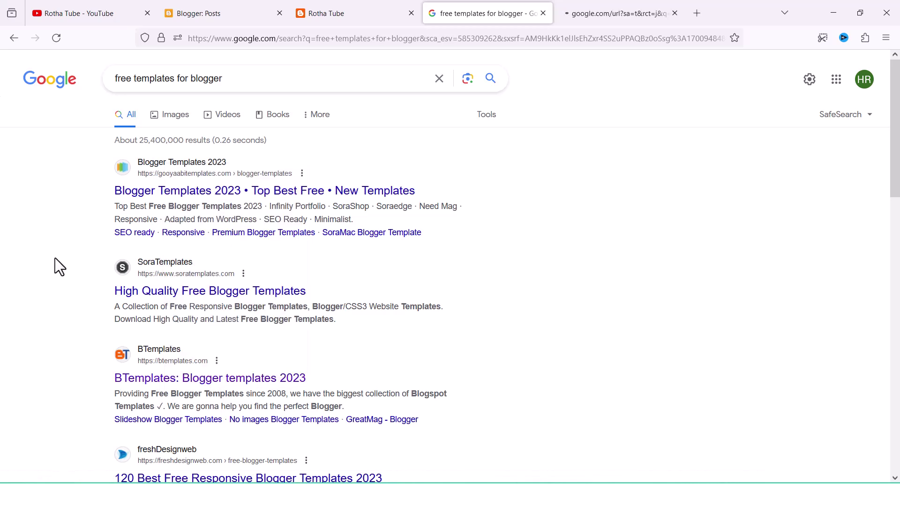
pyautogui.scroll(-3, 55, 258)
pyautogui.scroll(3, 55, 260)
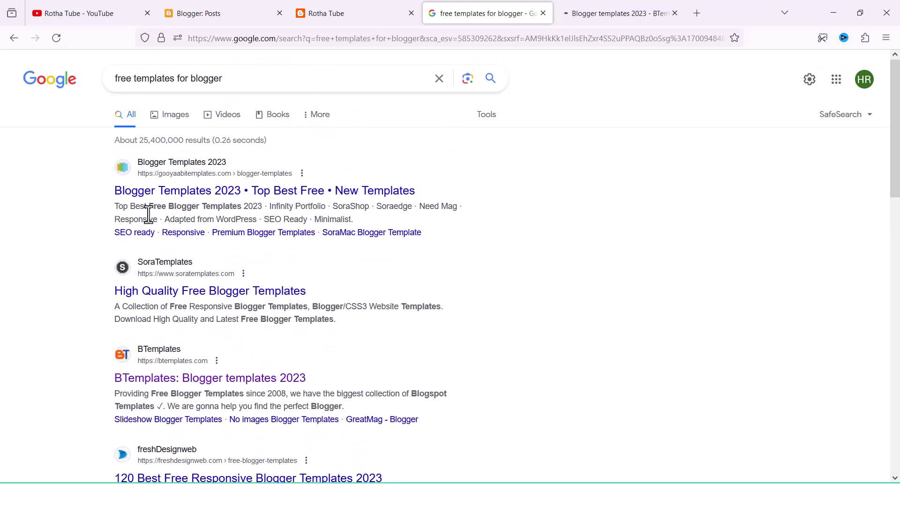
pyautogui.rightClick(177, 191)
pyautogui.click(194, 203)
pyautogui.scroll(-5, 53, 278)
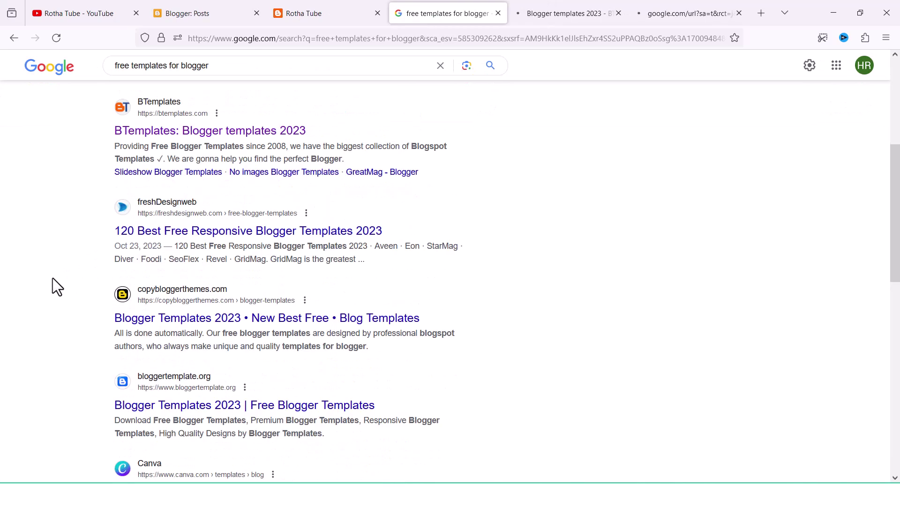
# Step: Switch to the BTemplates site and look through its featured and latest Blogger templates
pyautogui.click(553, 3)
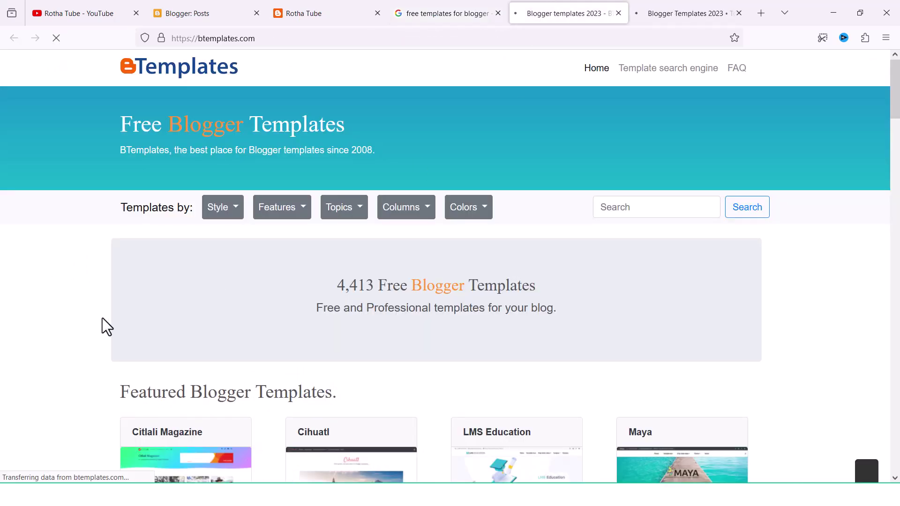
pyautogui.scroll(-3, 96, 321)
pyautogui.scroll(-4, 94, 319)
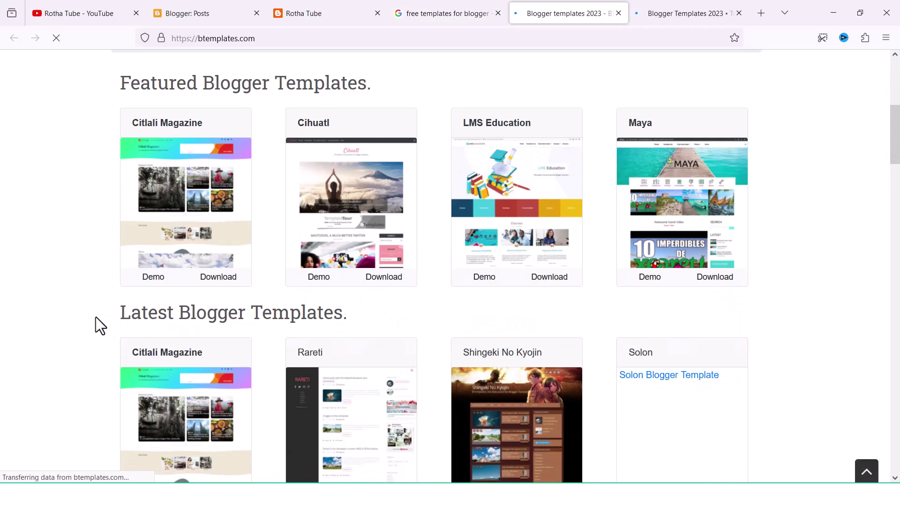
pyautogui.scroll(-3, 98, 317)
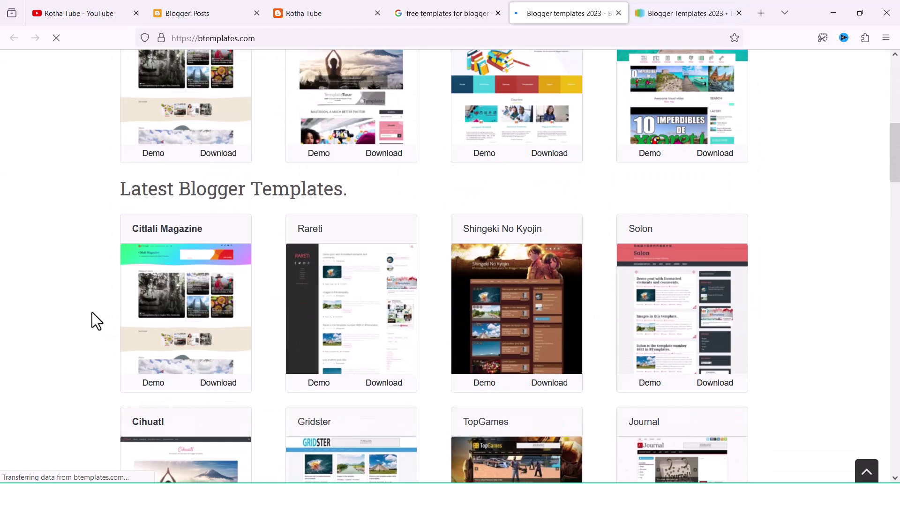
pyautogui.scroll(-7, 96, 314)
pyautogui.scroll(-6, 105, 313)
pyautogui.scroll(-3, 105, 315)
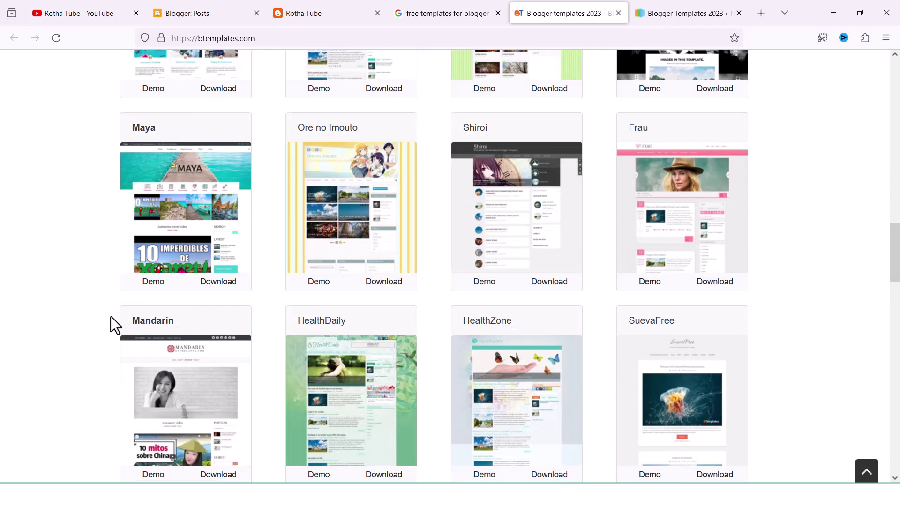
# Step: Open the live demo of the Maya template
pyautogui.rightClick(164, 184)
pyautogui.click(66, 224)
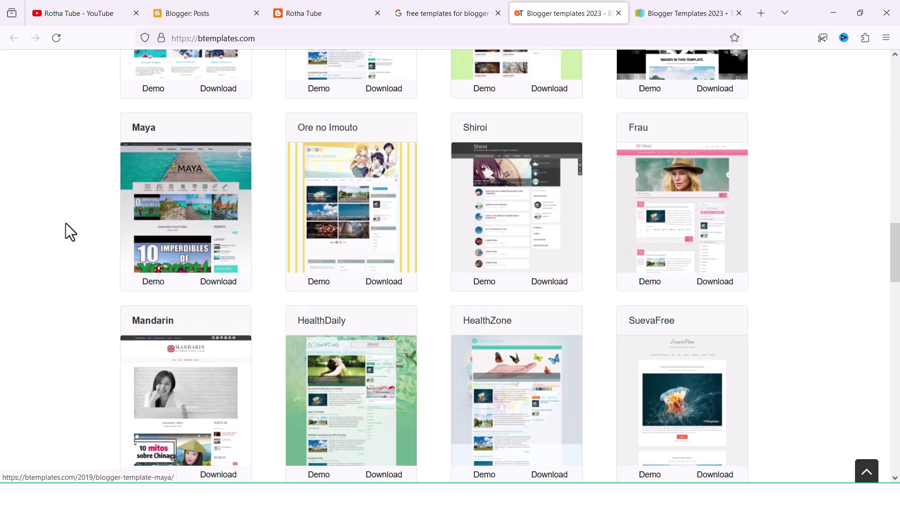
pyautogui.click(154, 285)
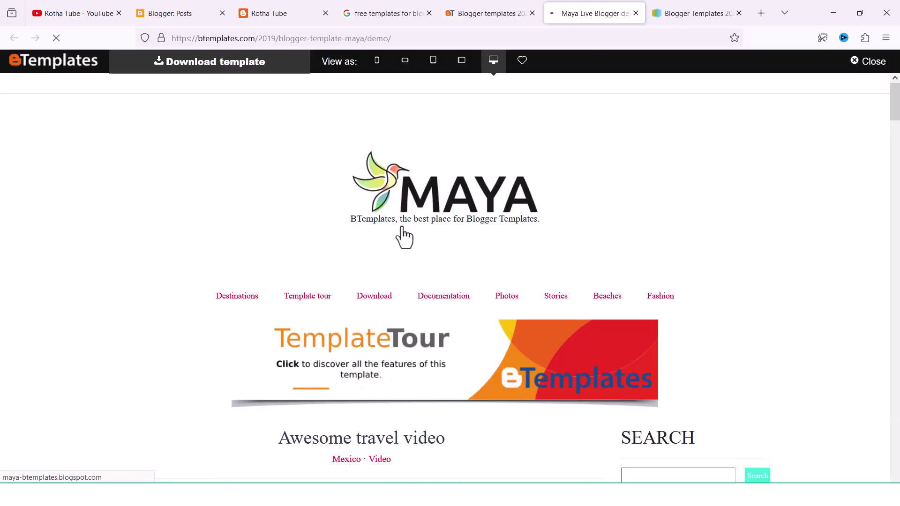
# Step: Examine the Maya demo's page layout, including its header, featured posts, sidebar and post list, and return to the beginning of the page
pyautogui.scroll(-3, 468, 262)
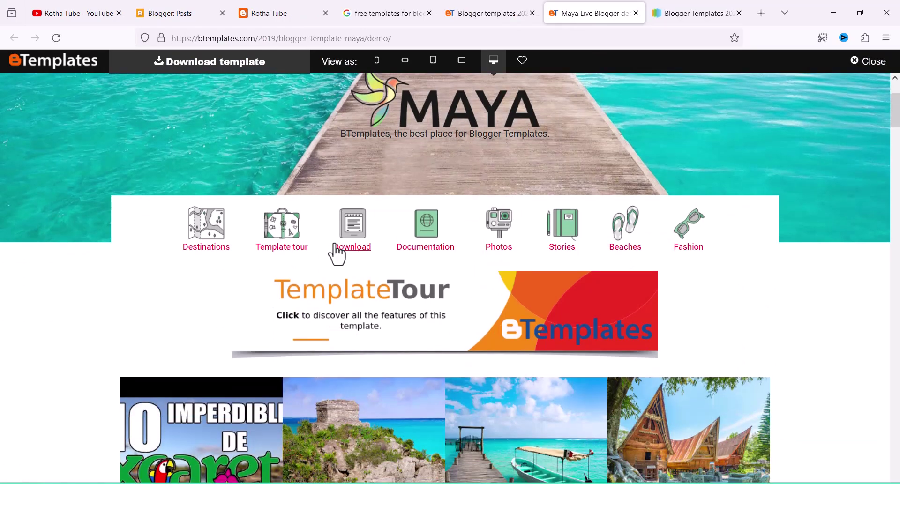
pyautogui.scroll(-4, 631, 249)
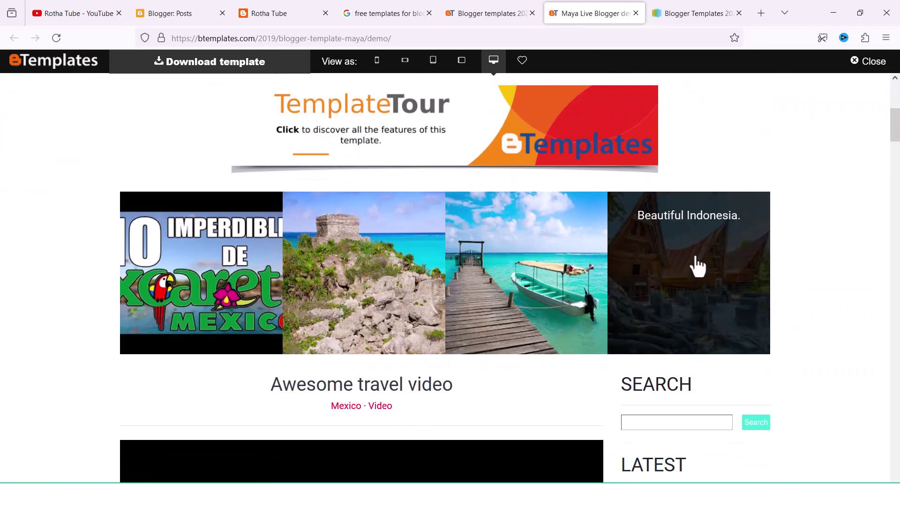
pyautogui.scroll(-14, 691, 266)
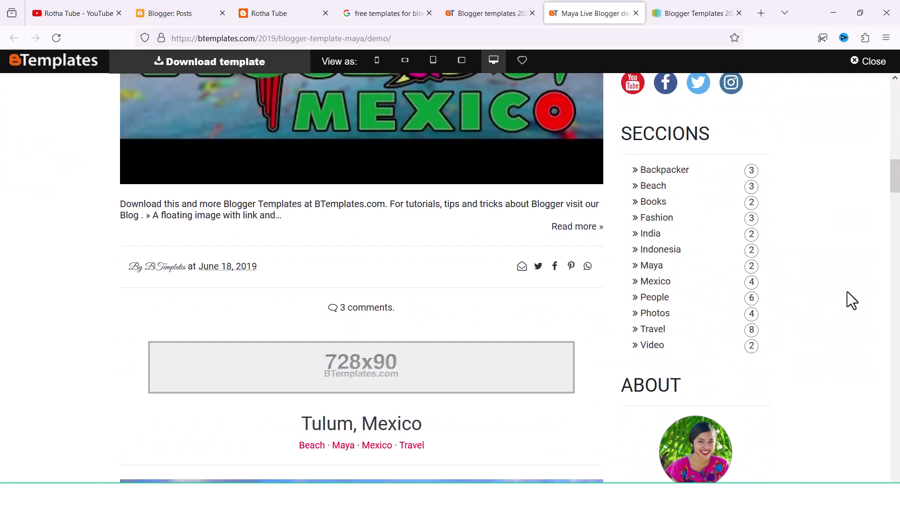
pyautogui.scroll(-4, 848, 291)
pyautogui.scroll(-8, 848, 291)
pyautogui.scroll(8, 851, 291)
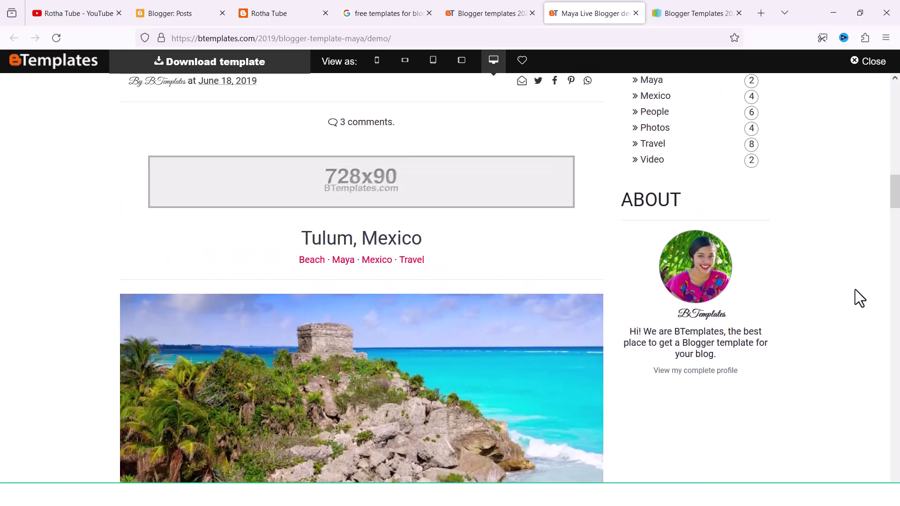
pyautogui.scroll(-18, 856, 289)
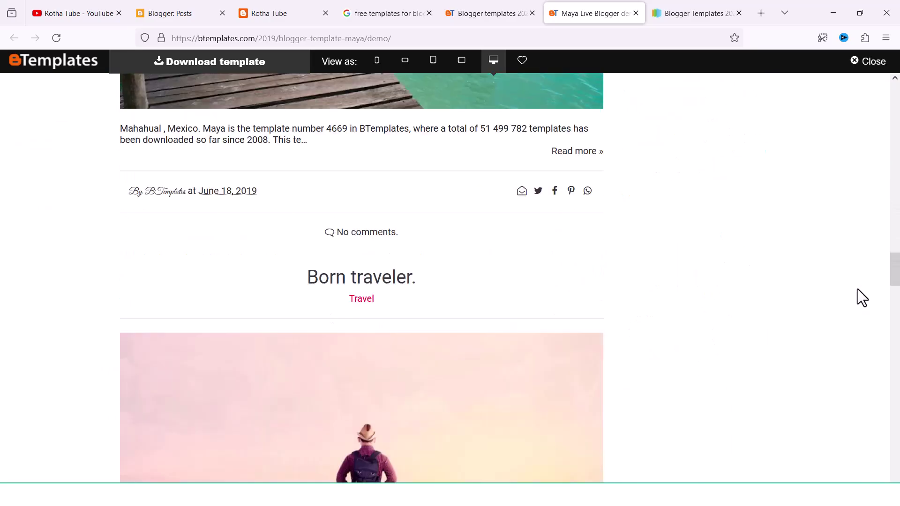
pyautogui.scroll(-15, 858, 288)
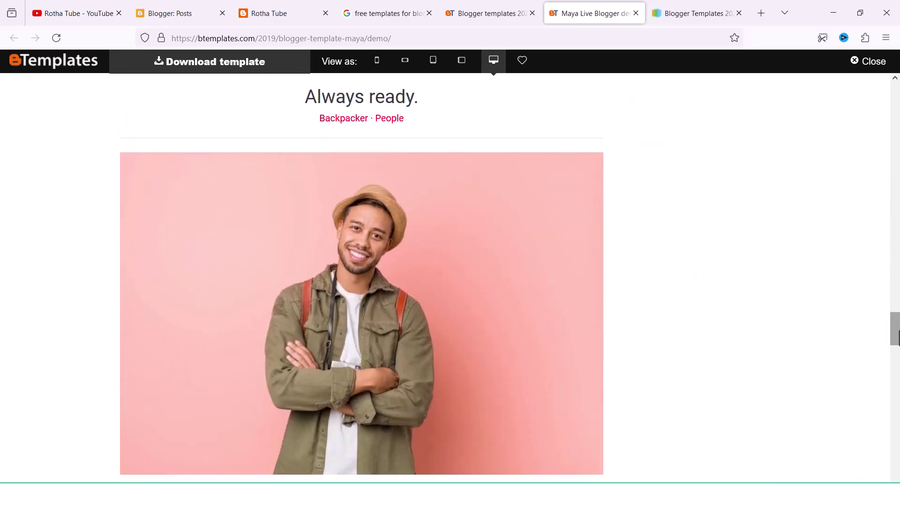
pyautogui.moveTo(897, 337); pyautogui.dragTo(816, 26)
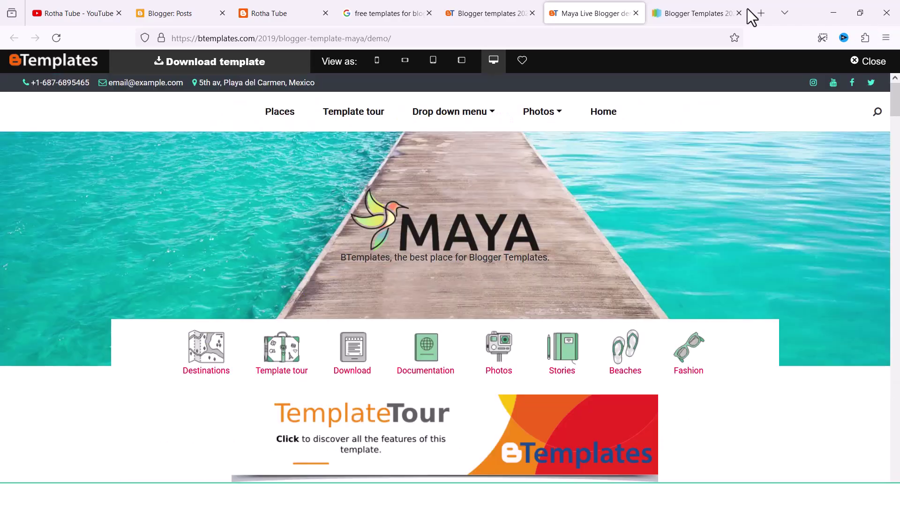
# Step: Close the Maya demo and look through the remaining templates on the first page of BTemplates
pyautogui.click(636, 14)
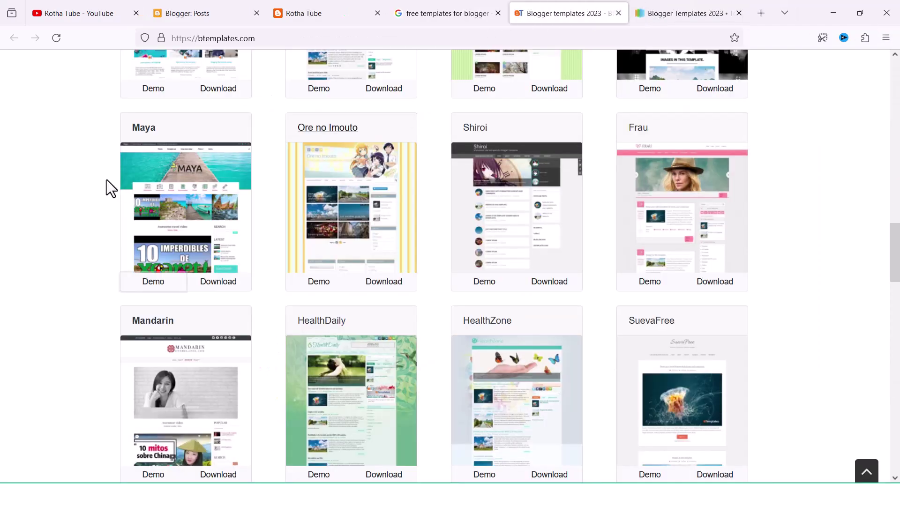
pyautogui.scroll(-5, 73, 157)
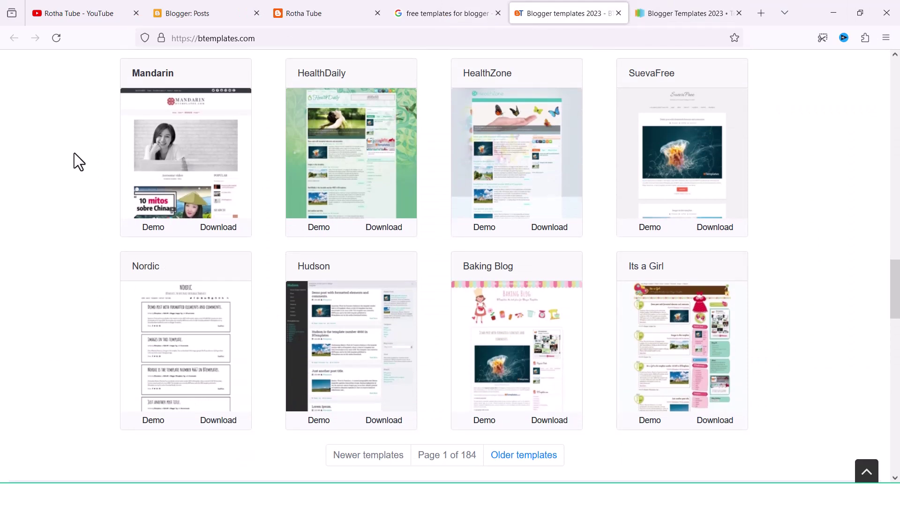
pyautogui.scroll(-2, 74, 152)
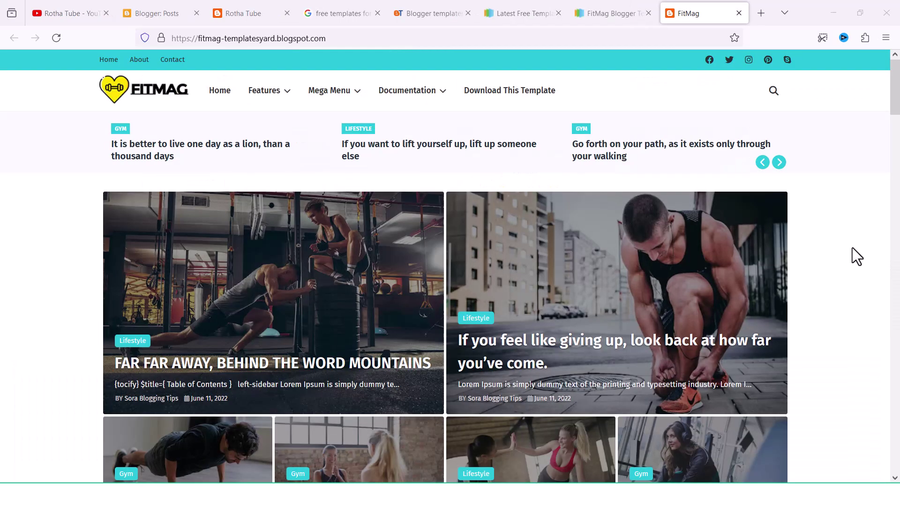
# Step: Examine the FitMag template's live demo, including its featured posts and recent lifestyle section, and return to its beginning
pyautogui.scroll(-8, 852, 248)
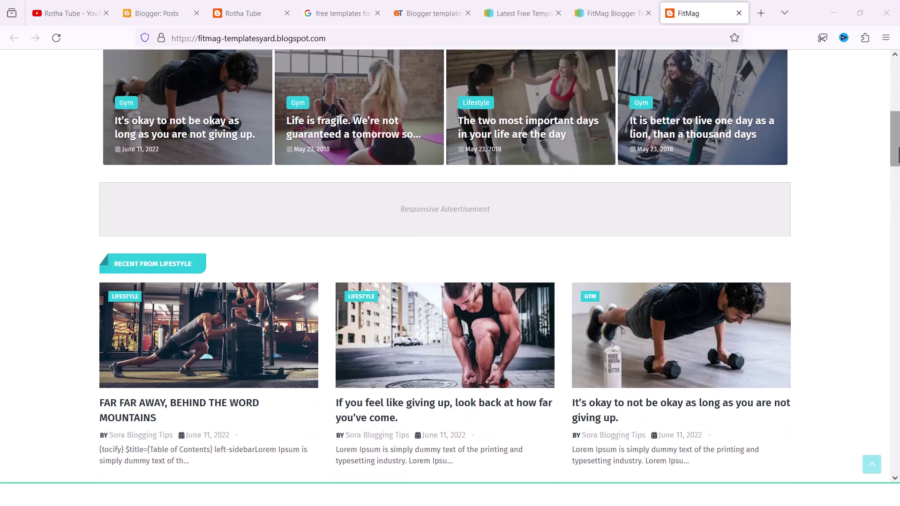
pyautogui.moveTo(898, 155); pyautogui.dragTo(895, 89)
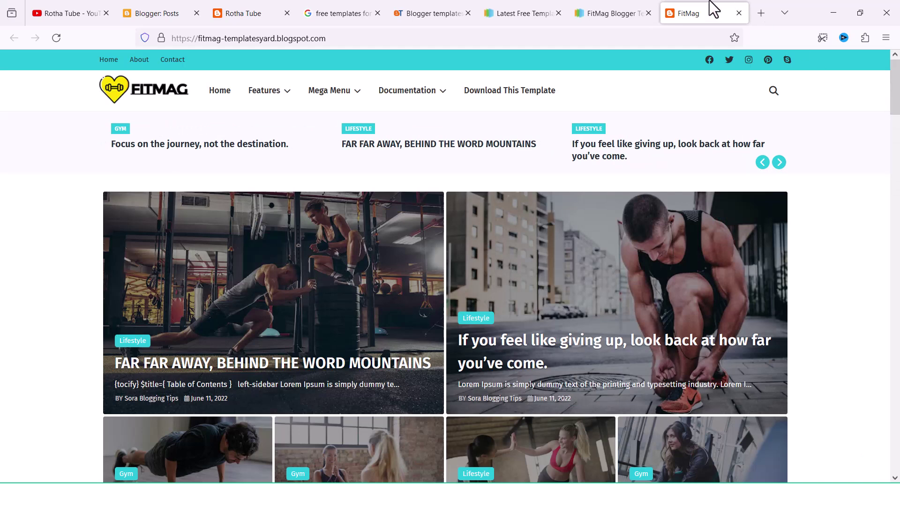
# Step: Download the free version of the FitMag Blogger template from its gooyaabitemplates.com page
pyautogui.click(636, 2)
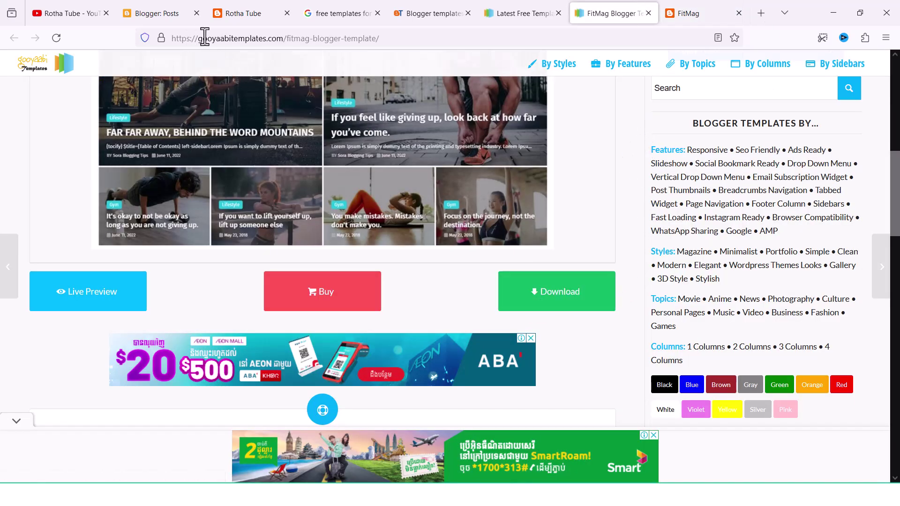
pyautogui.click(495, 2)
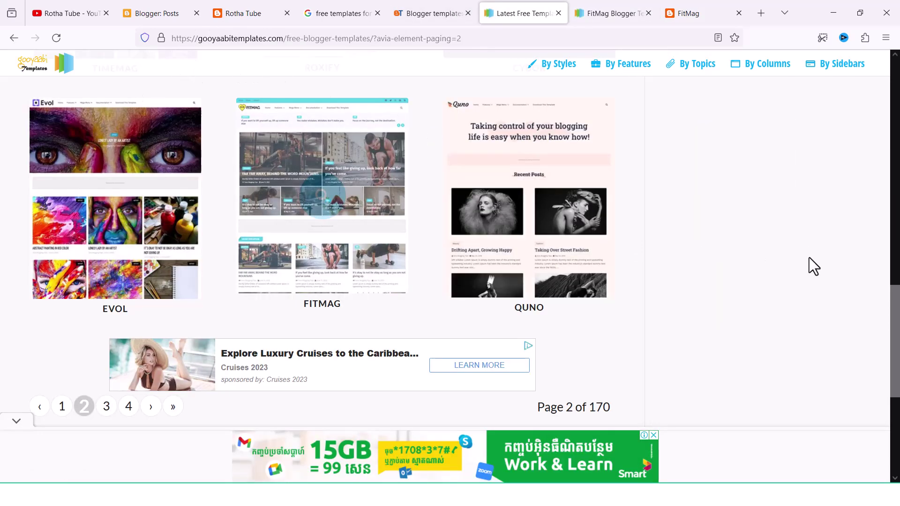
pyautogui.scroll(5, 868, 261)
pyautogui.scroll(-4, 744, 237)
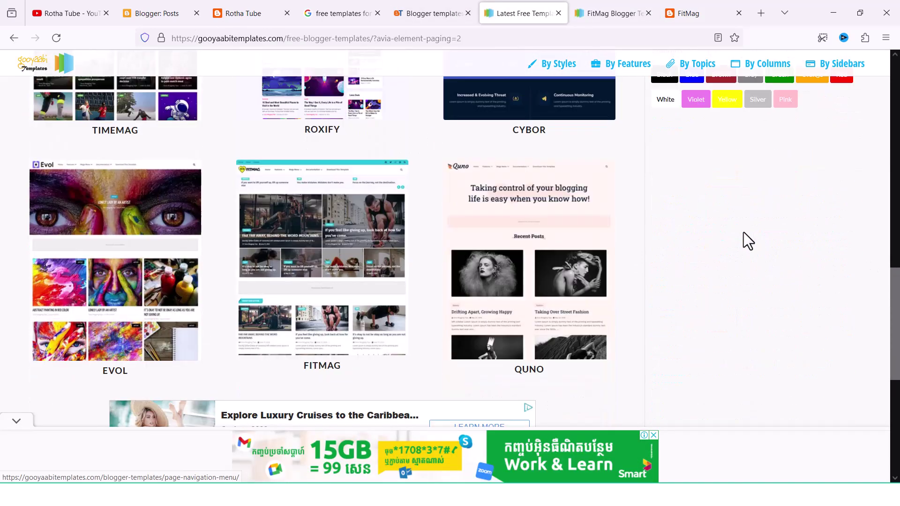
pyautogui.click(623, 4)
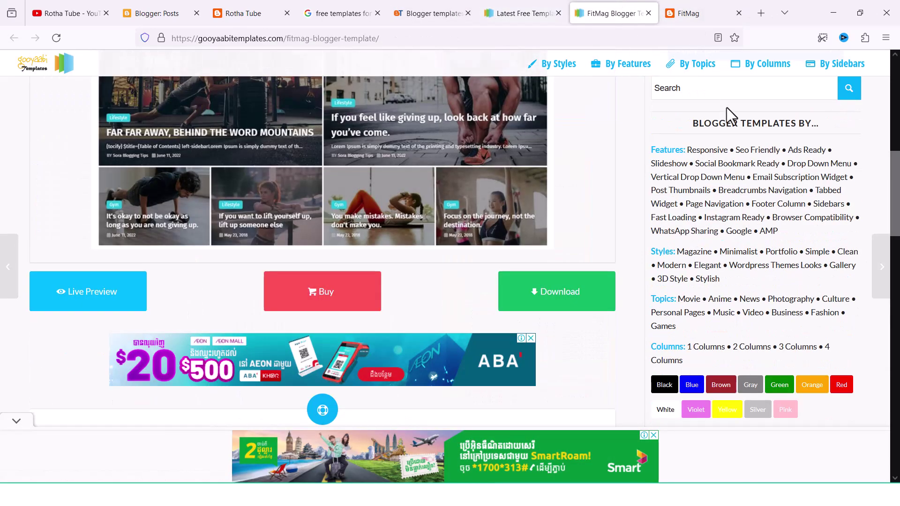
pyautogui.click(564, 294)
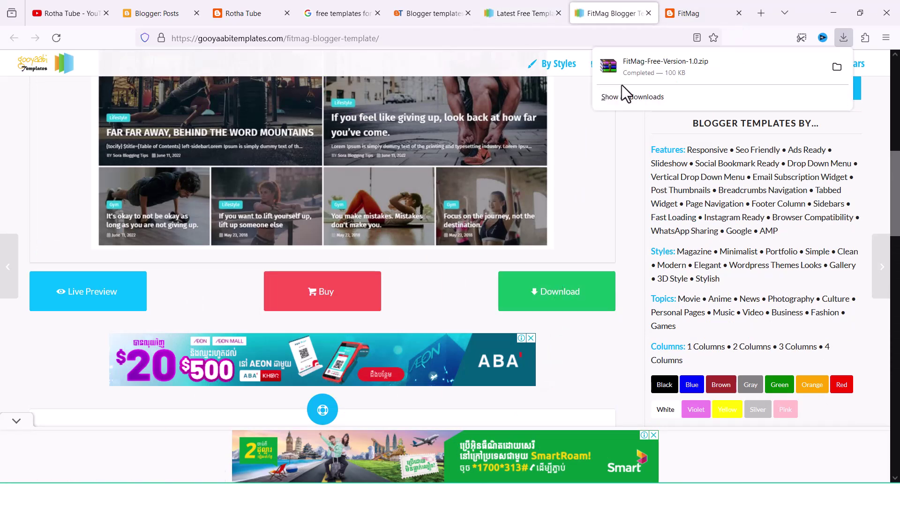
# Step: Switch to the Blogger dashboard and open the theme settings of the Rotha Tube blog
pyautogui.click(99, 5)
pyautogui.click(157, 9)
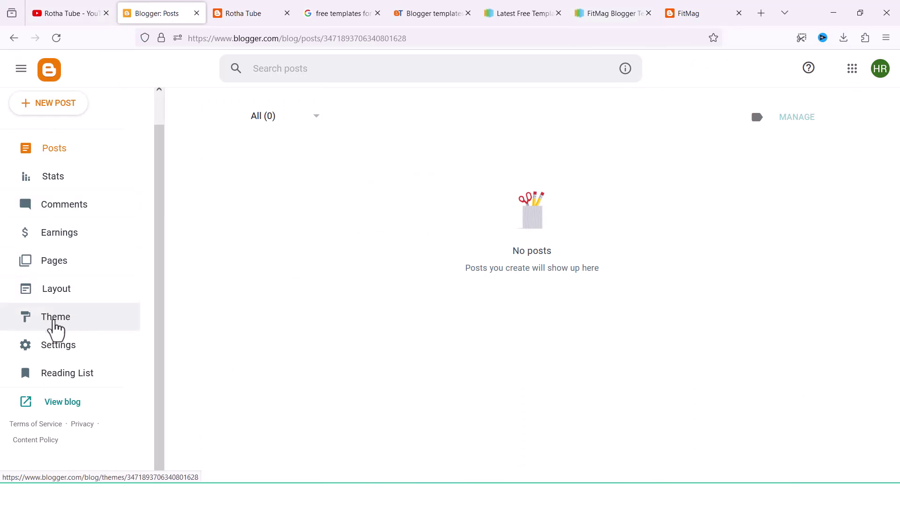
pyautogui.click(60, 322)
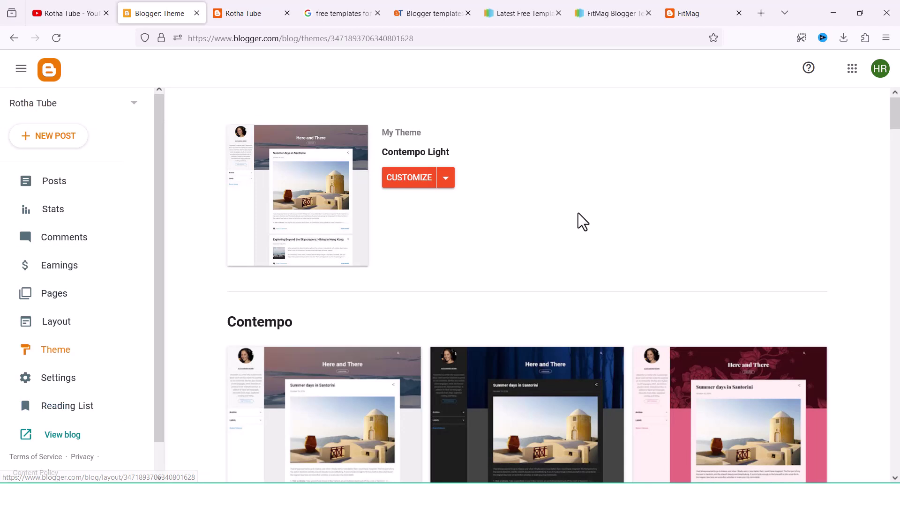
# Step: Restore the blog's theme by uploading FitMag Free Version 1.0.xml from the FitMag-Free-Version-1.0 folder in Downloads
pyautogui.click(447, 184)
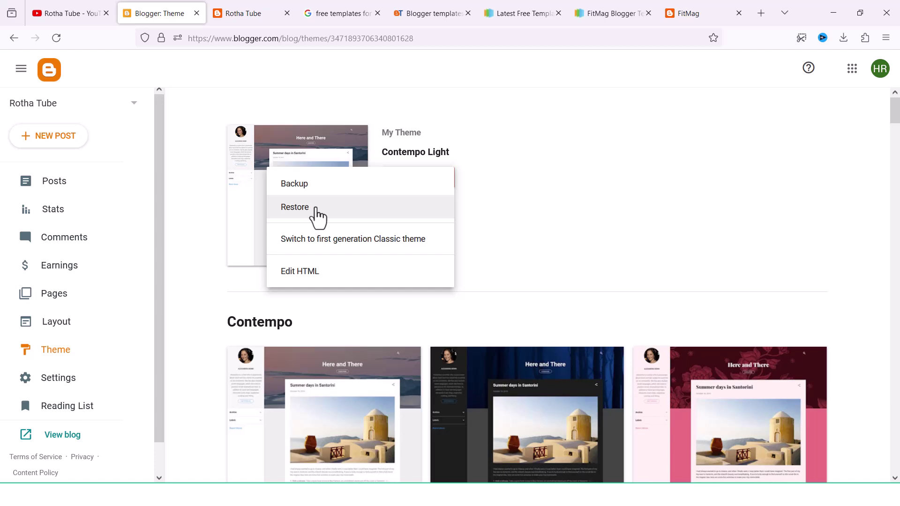
pyautogui.click(310, 215)
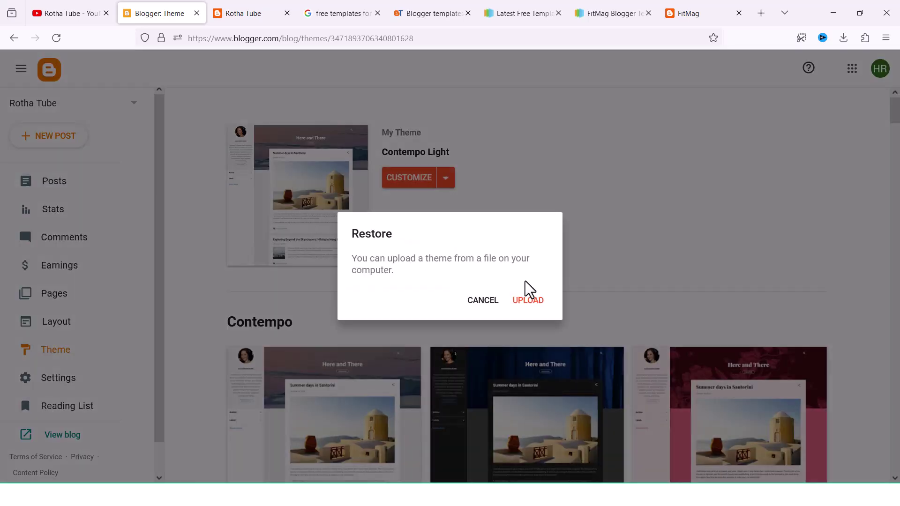
pyautogui.click(524, 299)
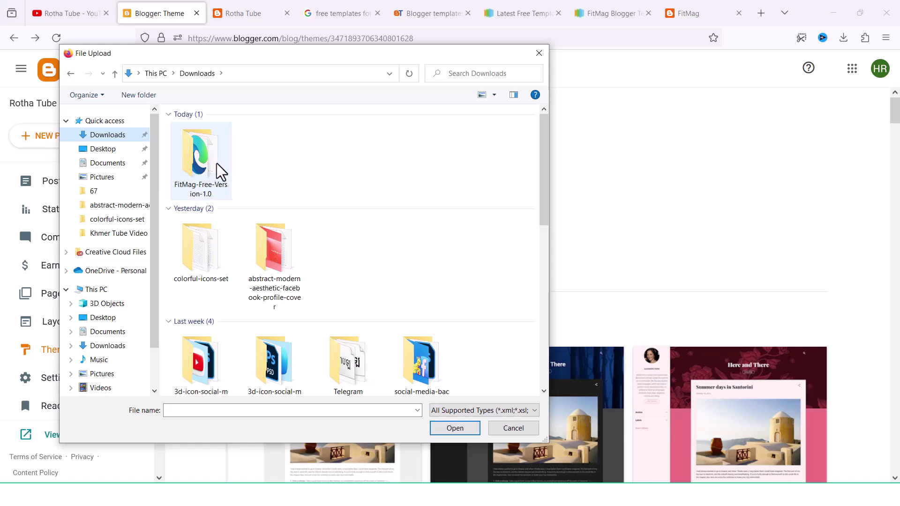
pyautogui.click(197, 162)
pyautogui.doubleClick(198, 162)
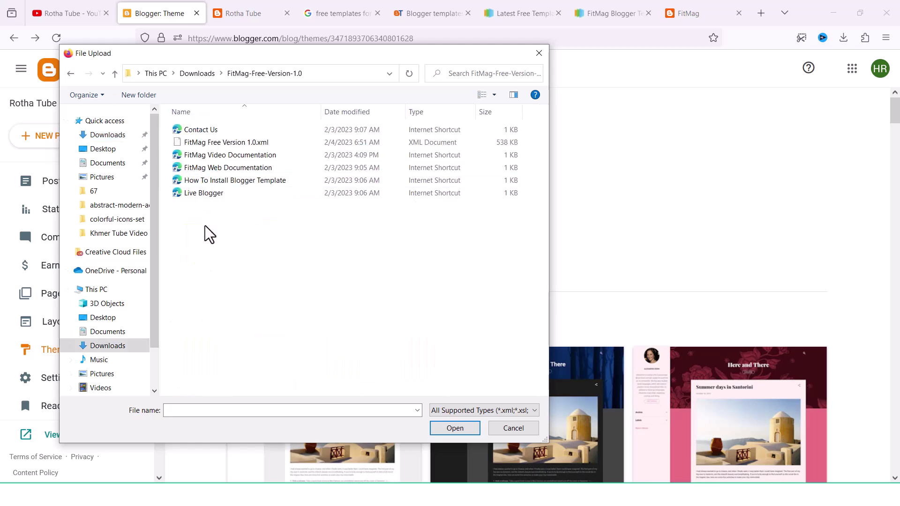
pyautogui.click(198, 145)
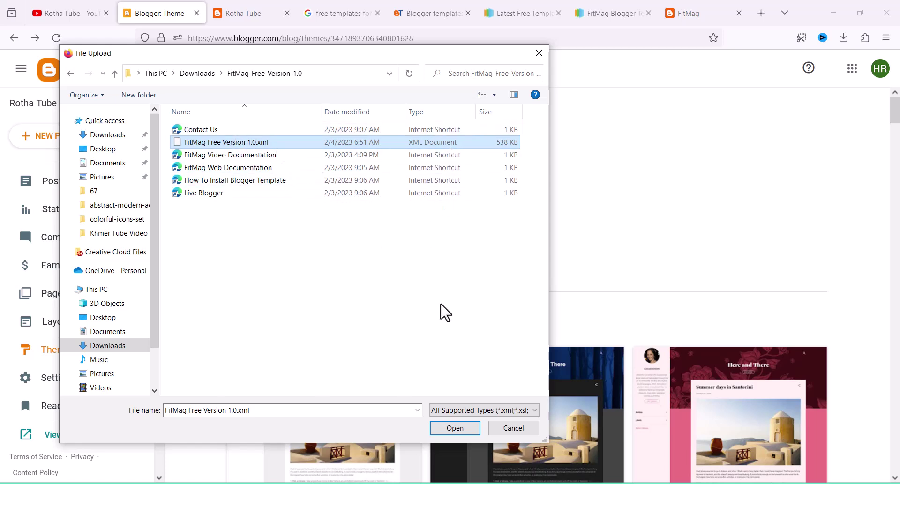
pyautogui.click(467, 425)
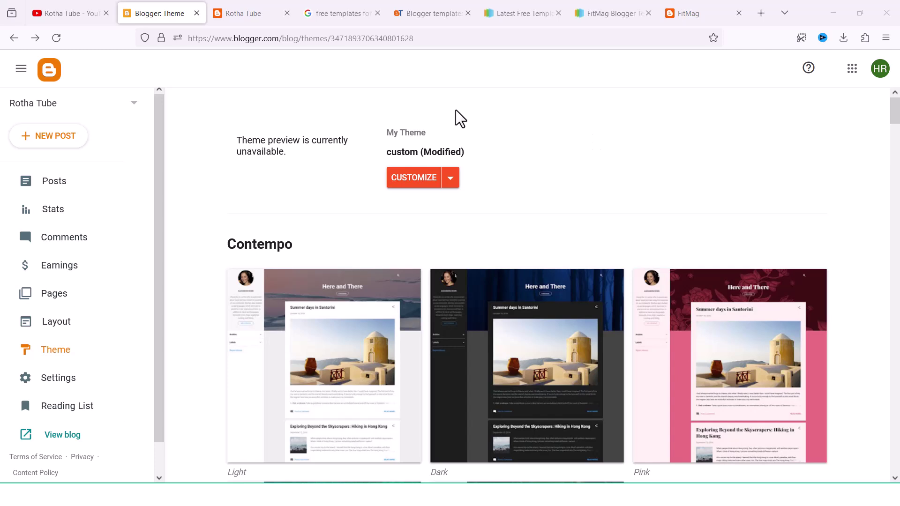
# Step: Reload the Rotha Tube blog page and look over the newly applied theme
pyautogui.click(261, 20)
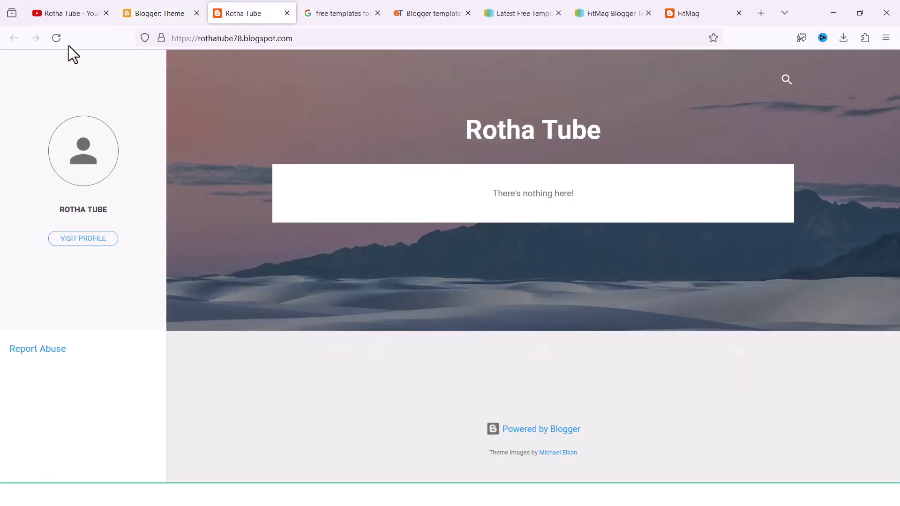
pyautogui.click(54, 41)
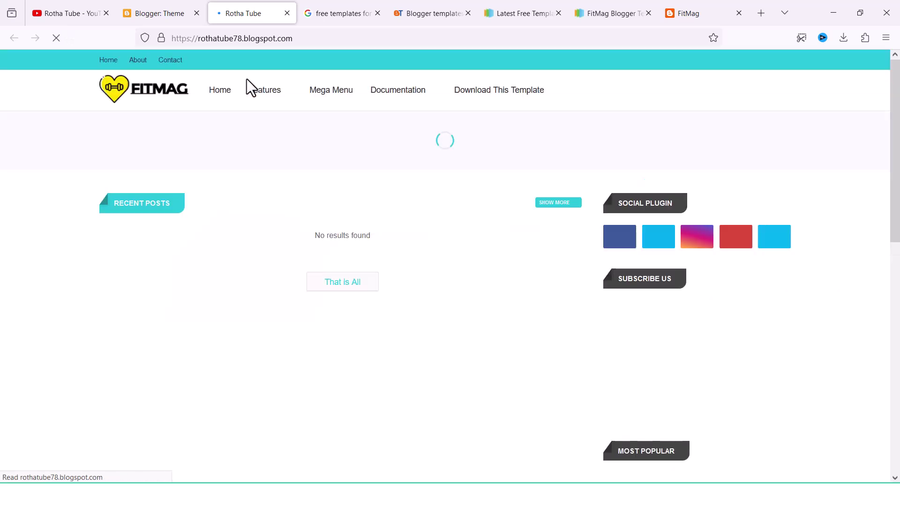
pyautogui.moveTo(247, 78)
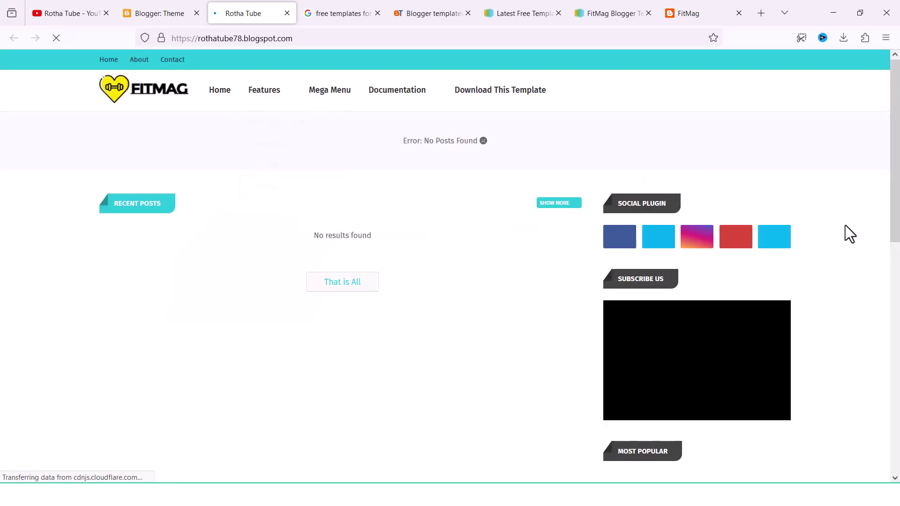
pyautogui.scroll(-3, 845, 225)
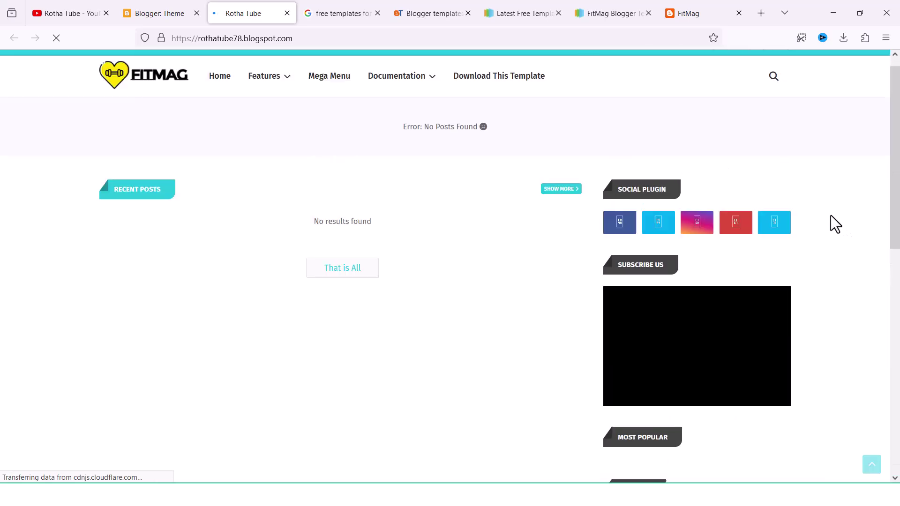
# Step: Compare the layout of the FitMag live demo with that of the Rotha Tube blog
pyautogui.click(617, 2)
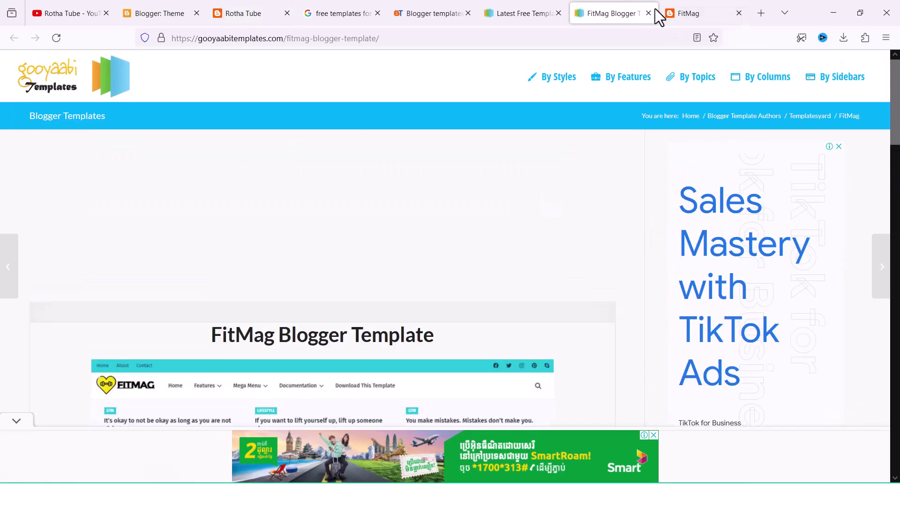
pyautogui.click(681, 10)
pyautogui.scroll(-8, 595, 239)
pyautogui.click(237, 13)
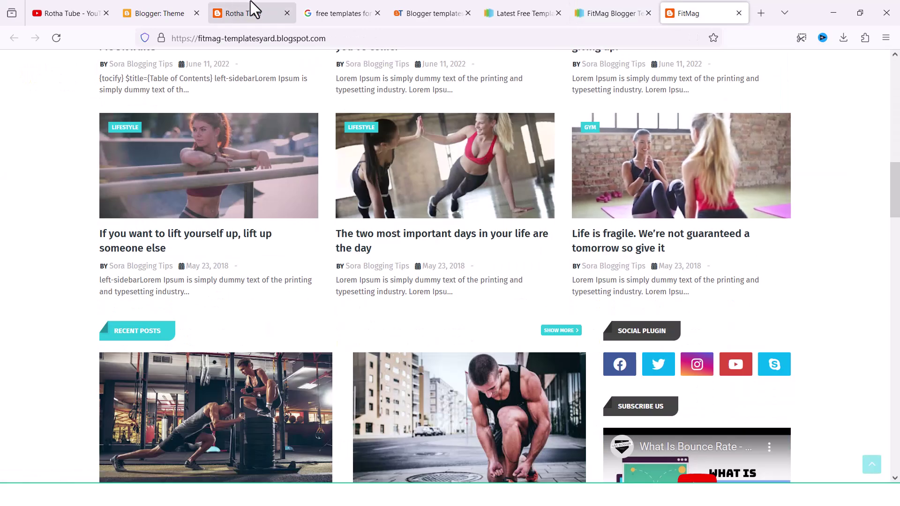
pyautogui.scroll(-3, 464, 297)
pyautogui.scroll(3, 471, 288)
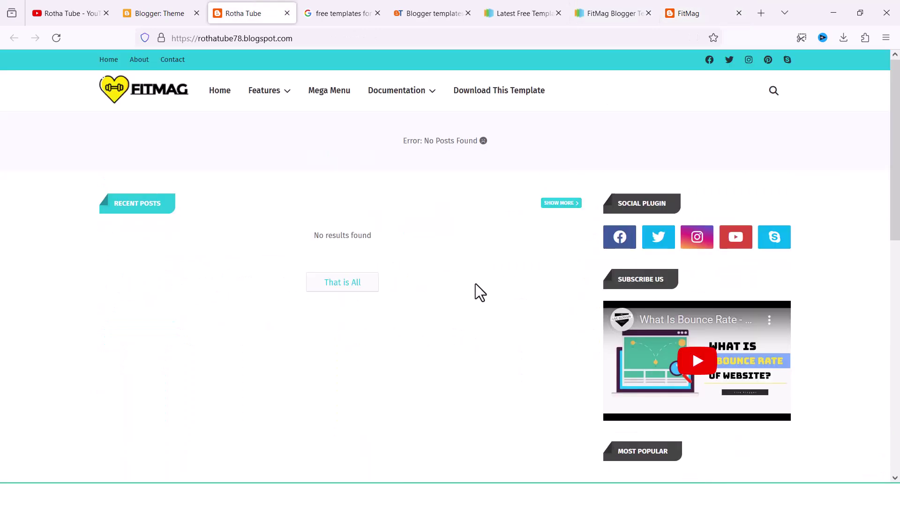
pyautogui.click(689, 12)
pyautogui.scroll(5, 547, 201)
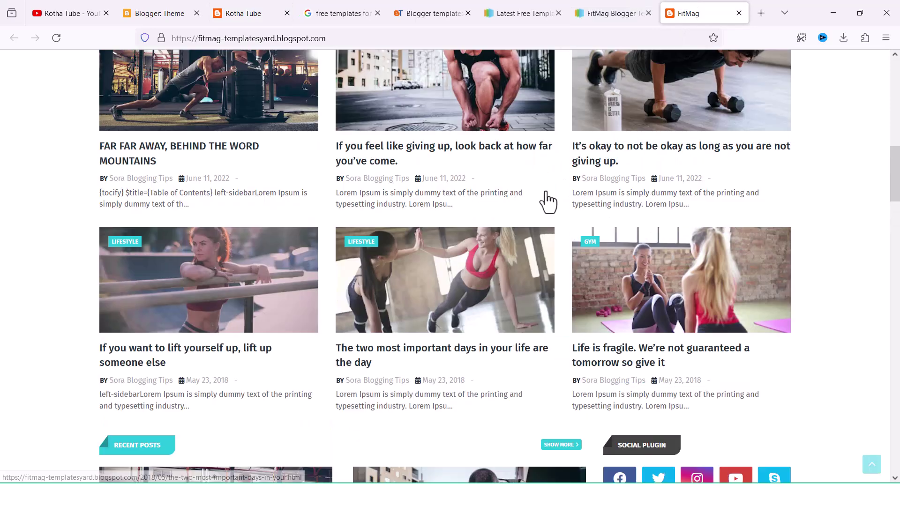
pyautogui.scroll(4, 893, 226)
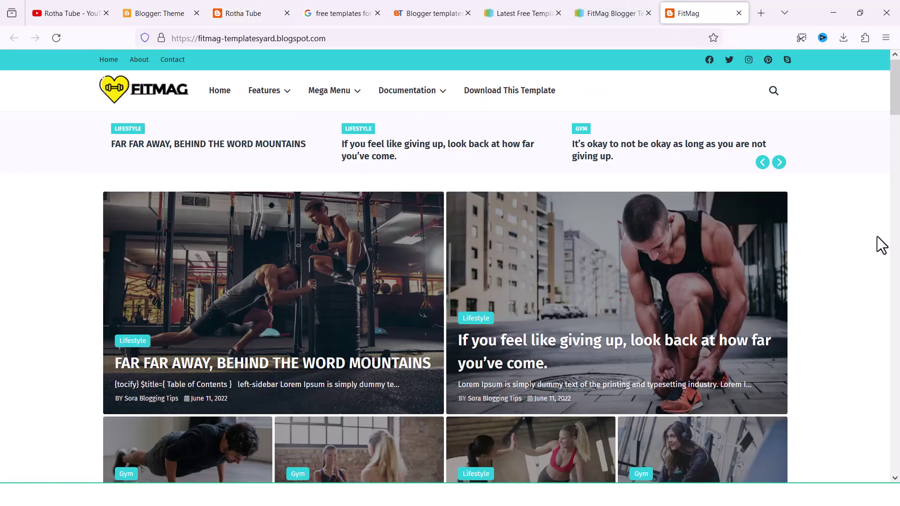
# Step: Close the FitMag demo, the template pages, the BTemplates site and the Google search, keeping the Rotha Tube blog open
pyautogui.click(739, 13)
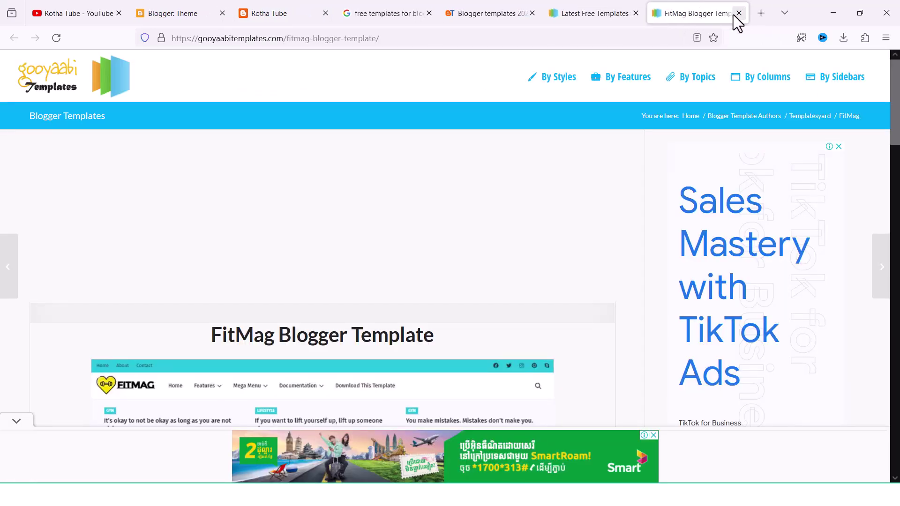
pyautogui.click(739, 13)
pyautogui.click(739, 14)
pyautogui.click(739, 13)
pyautogui.click(739, 13)
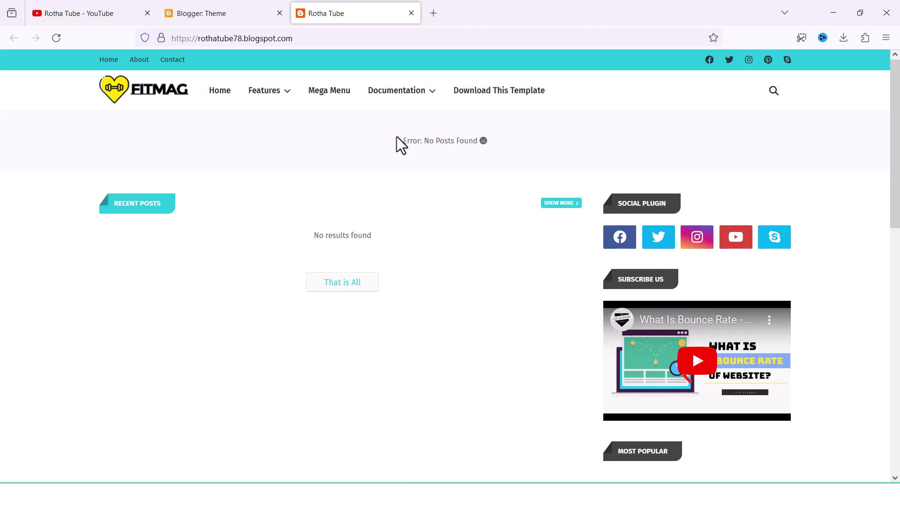
# Step: Examine the Rotha Tube blog's page sections, including its header, Features menu, recent posts and sidebar
pyautogui.scroll(-5, 417, 136)
pyautogui.scroll(4, 428, 132)
pyautogui.moveTo(288, 96)
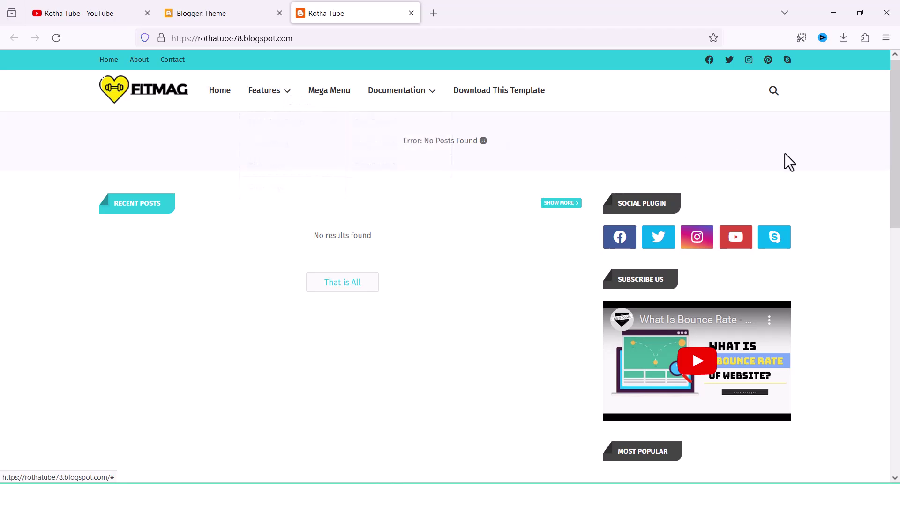
pyautogui.scroll(-3, 846, 154)
pyautogui.scroll(3, 847, 155)
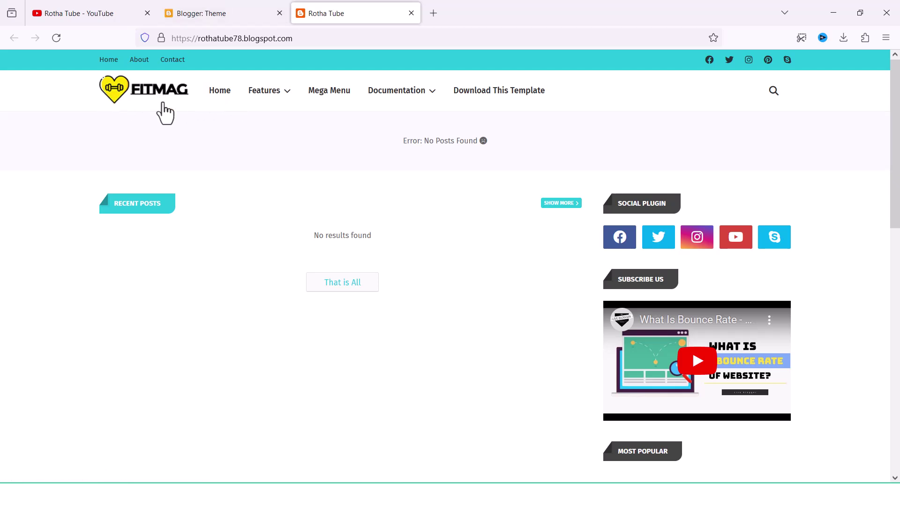
# Step: Open the Header Logo gadget's configuration from the Rotha Tube blog's layout in Blogger
pyautogui.click(208, 11)
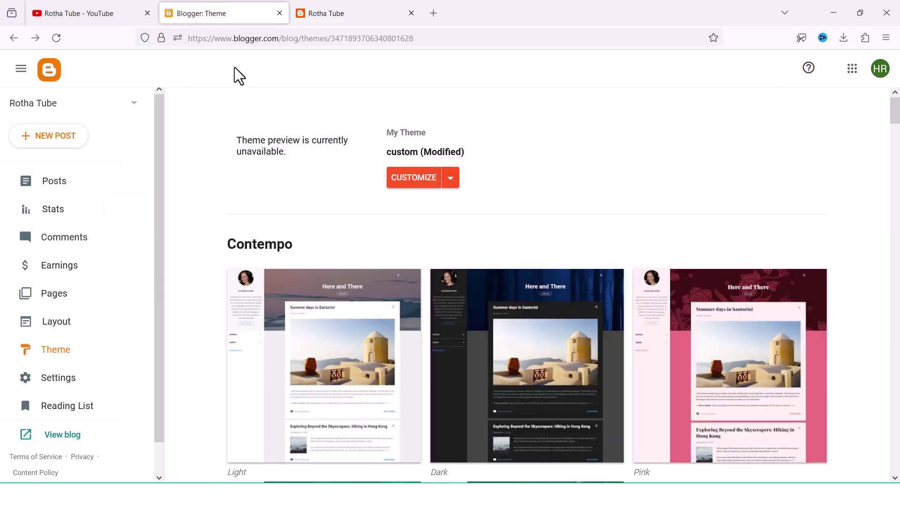
pyautogui.click(57, 324)
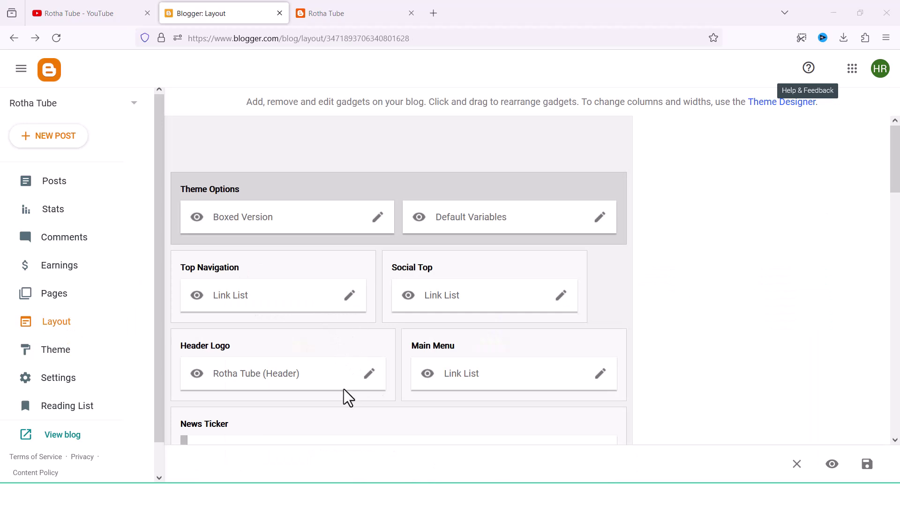
pyautogui.click(370, 374)
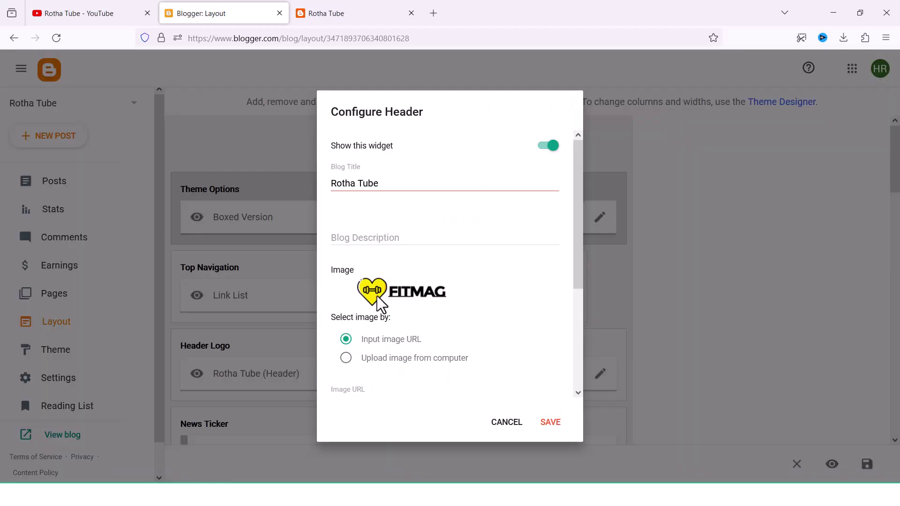
pyautogui.click(300, 7)
pyautogui.click(220, 13)
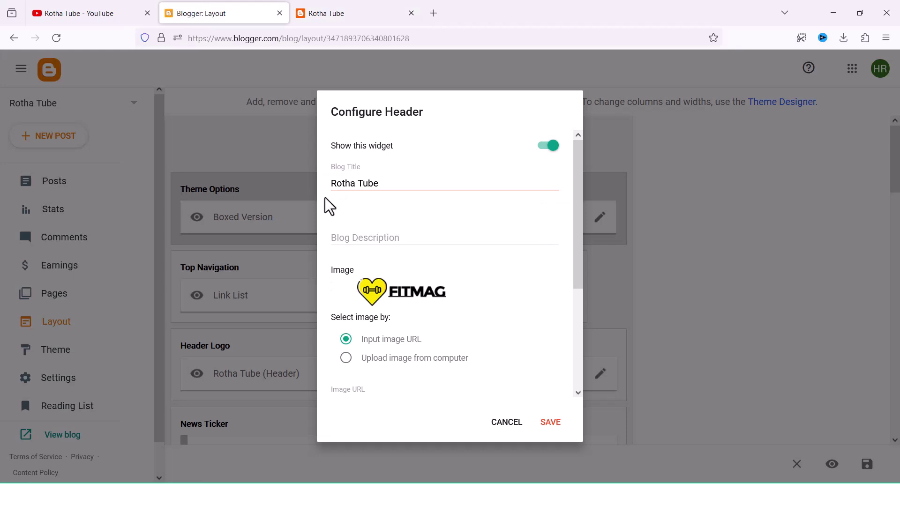